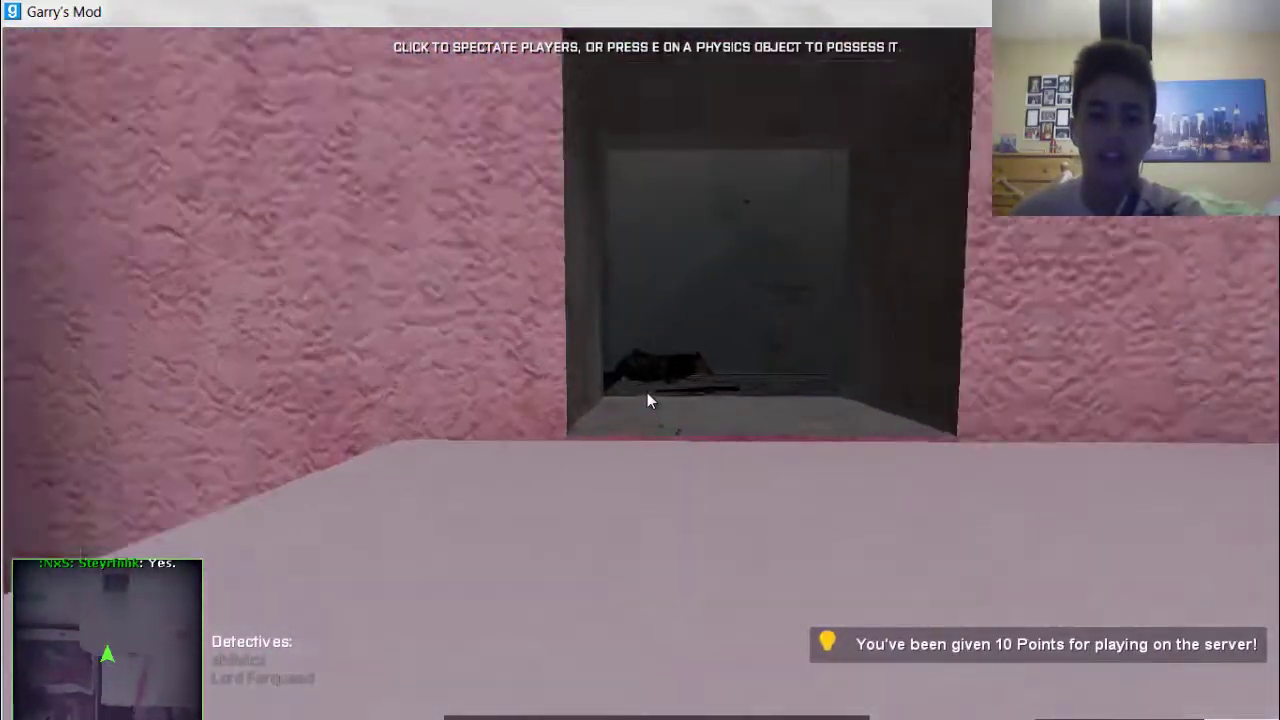
# Search the nearby body, dismiss its report, and fly to the bedroom corpses
pyautogui.press('e')
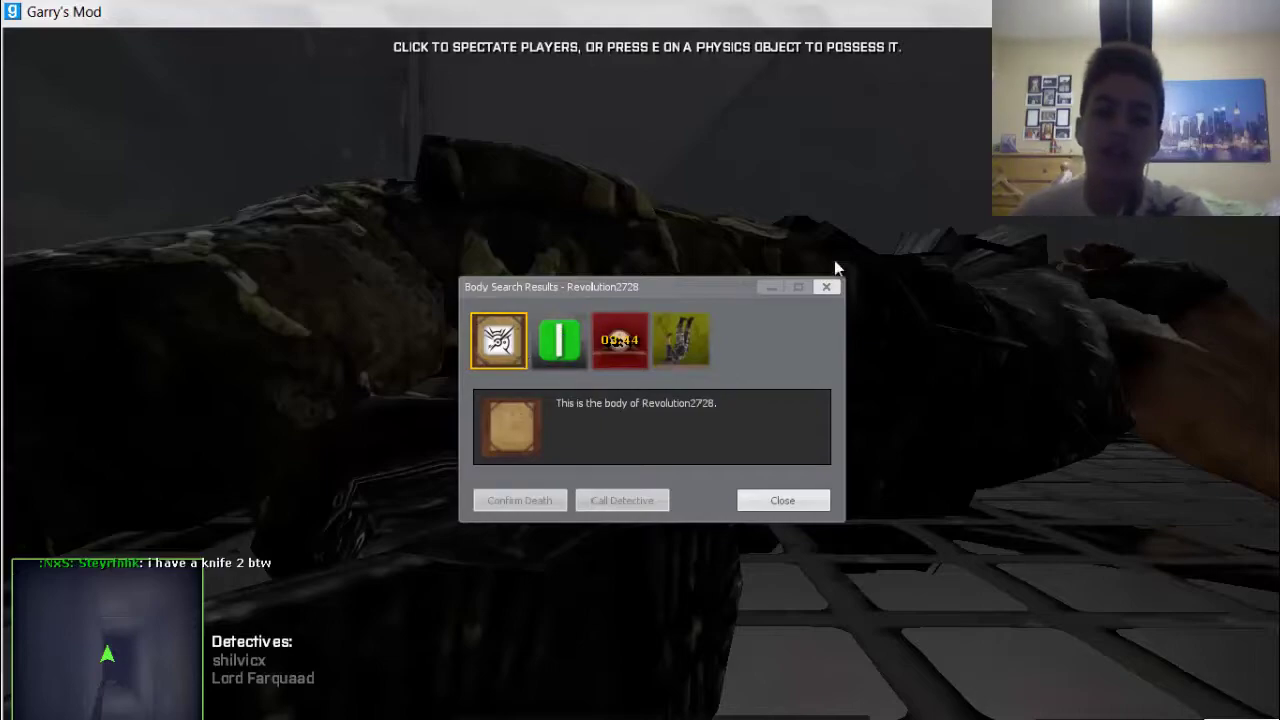
pyautogui.click(823, 293)
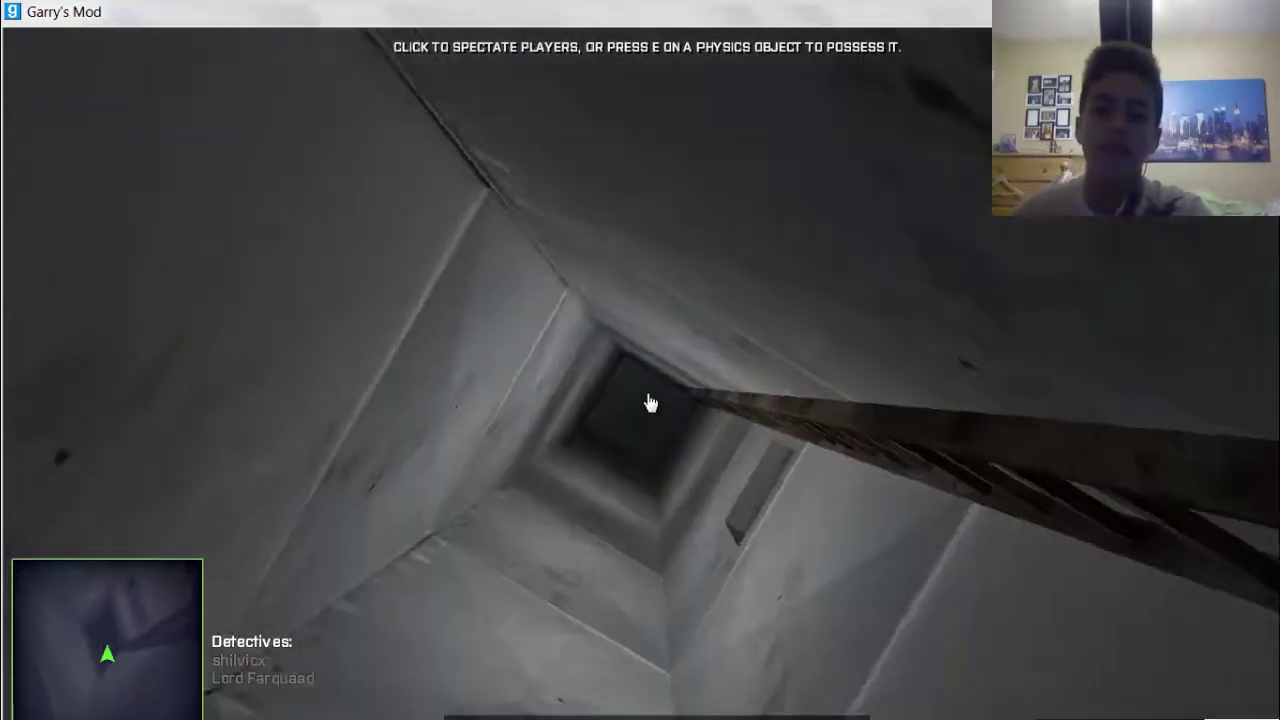
pyautogui.press('w')
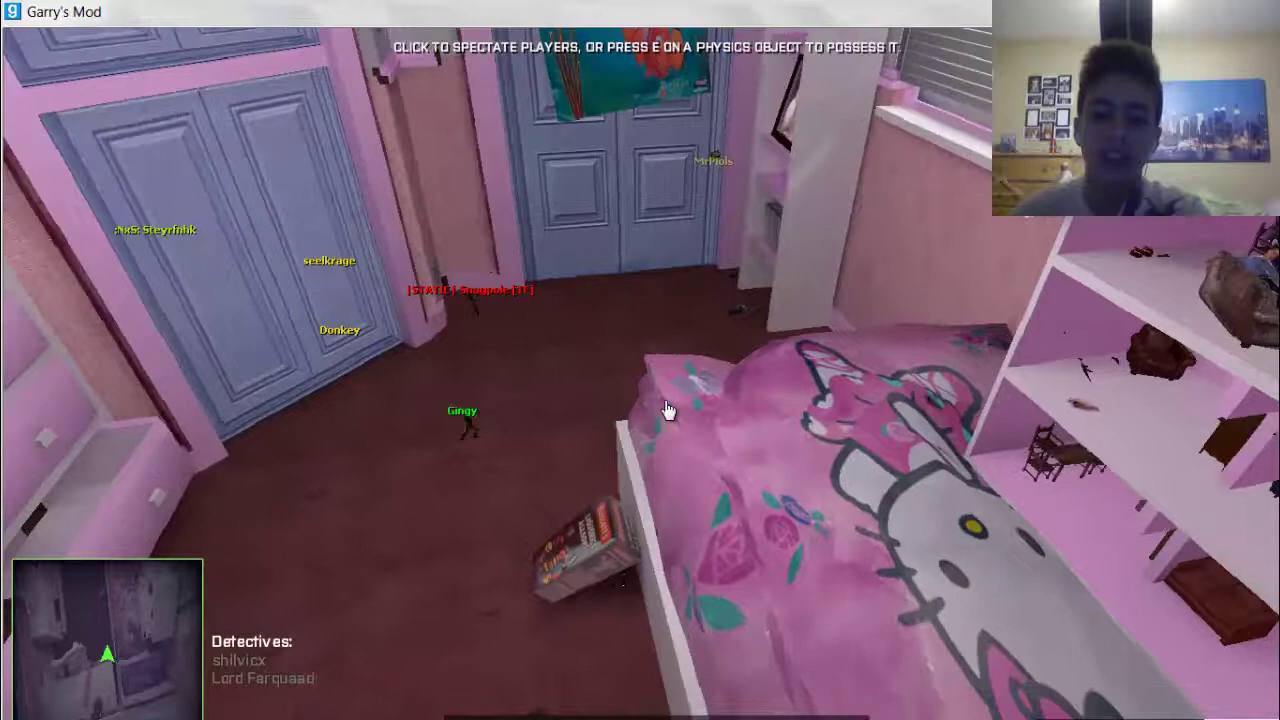
pyautogui.press('w')
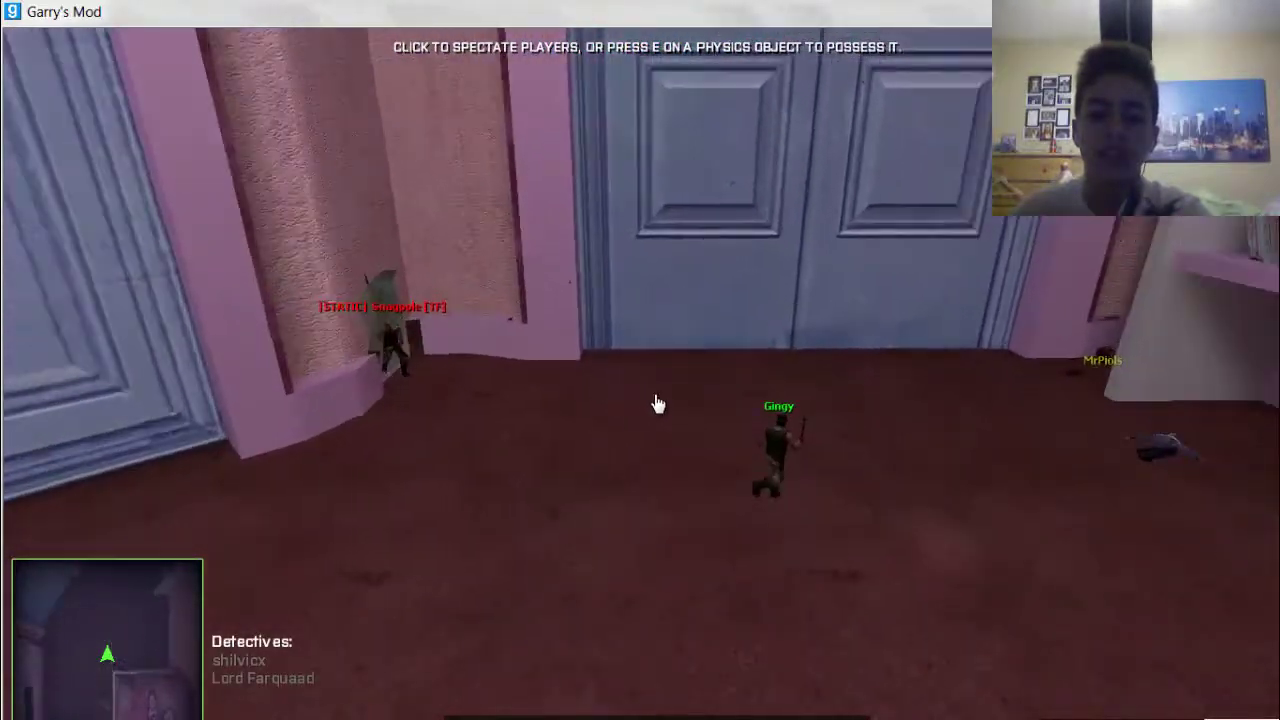
pyautogui.press('w')
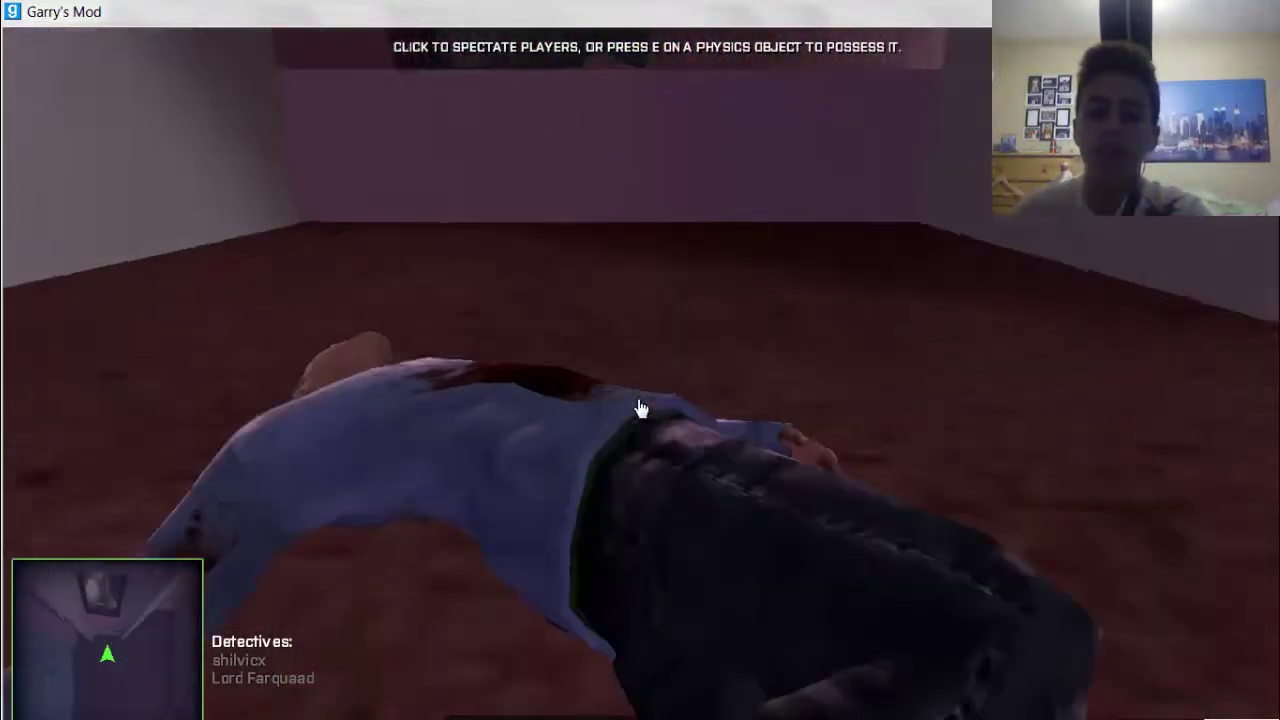
pyautogui.press('w')
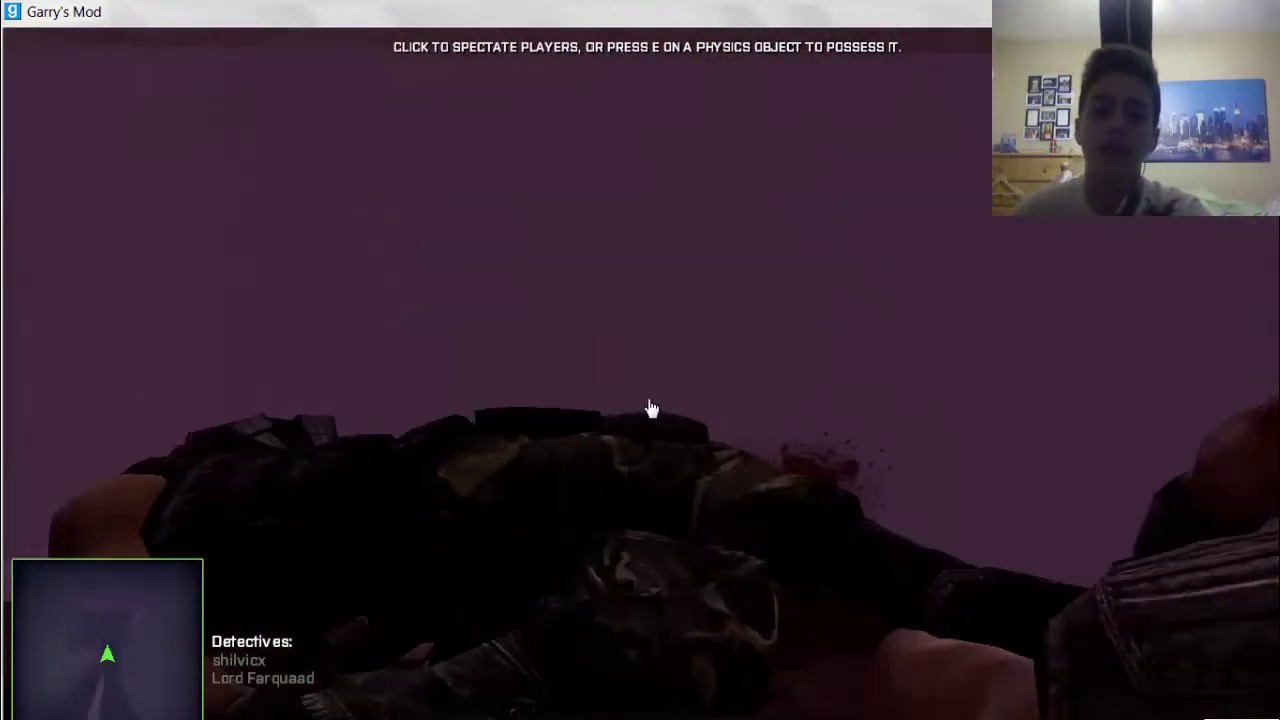
# Circle the corpses, then fly past the bed and candy box to the fragile-crate room
pyautogui.press('s')
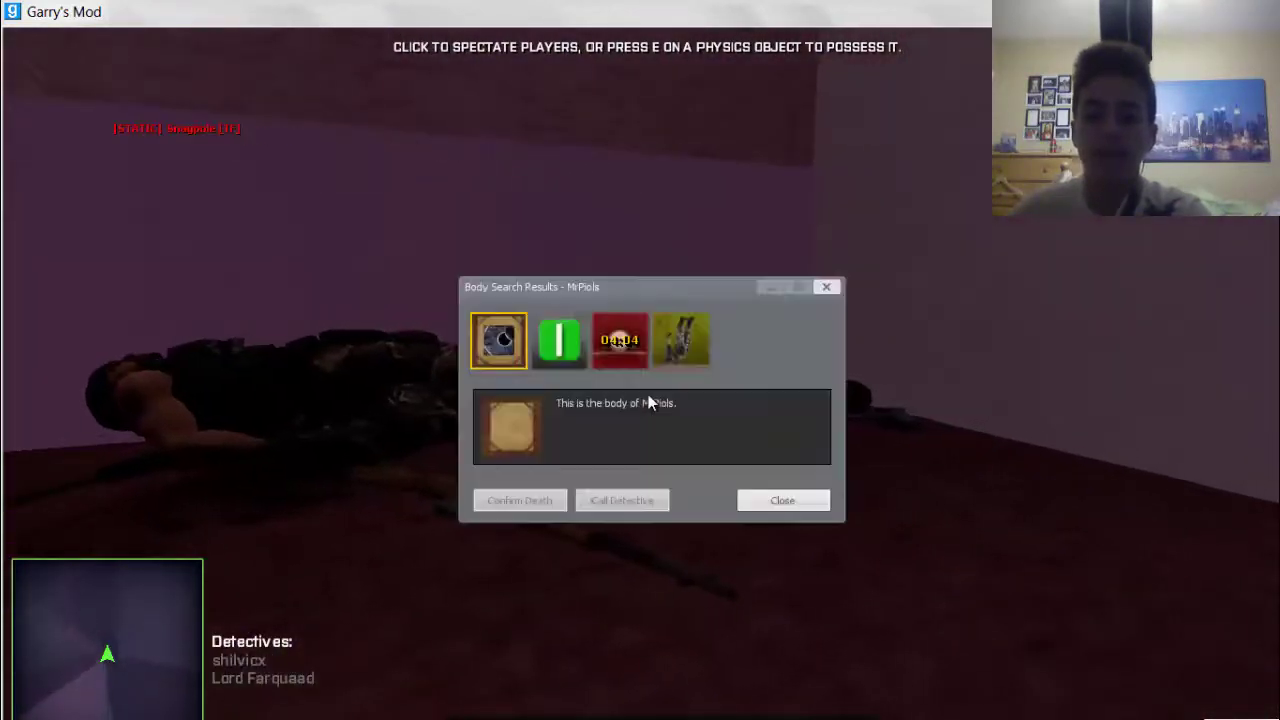
pyautogui.press('w')
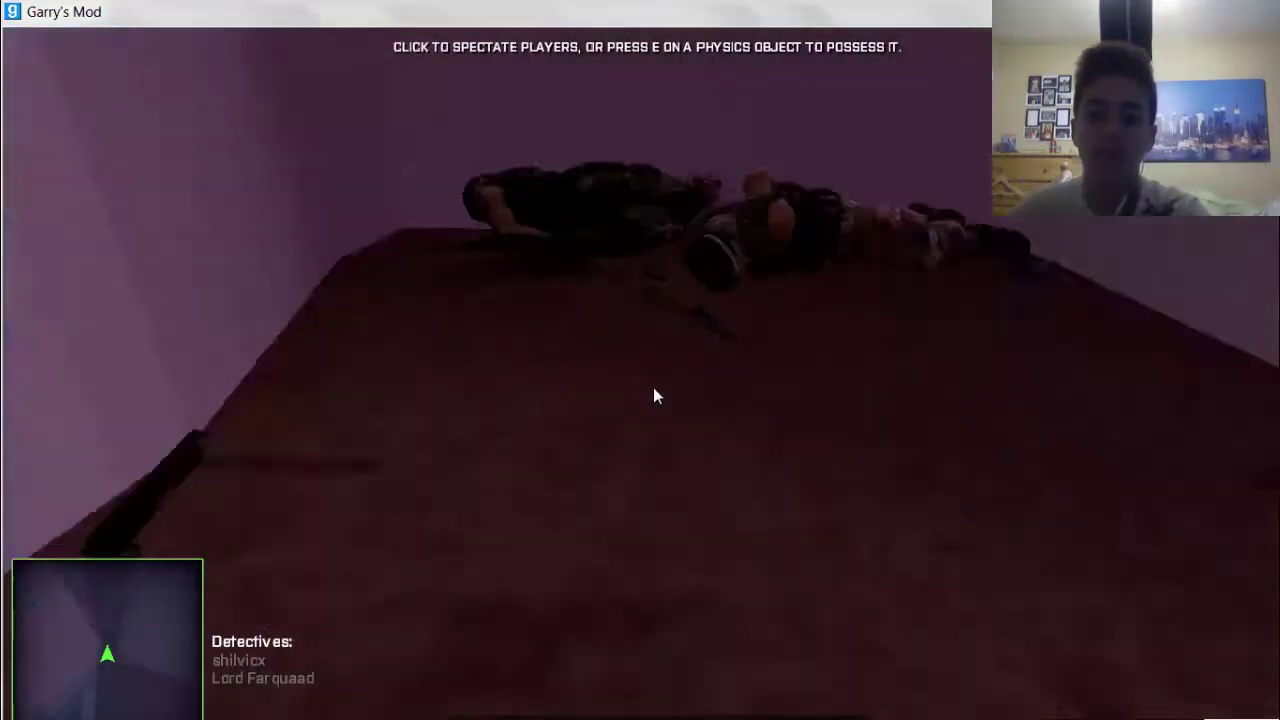
pyautogui.press('w')
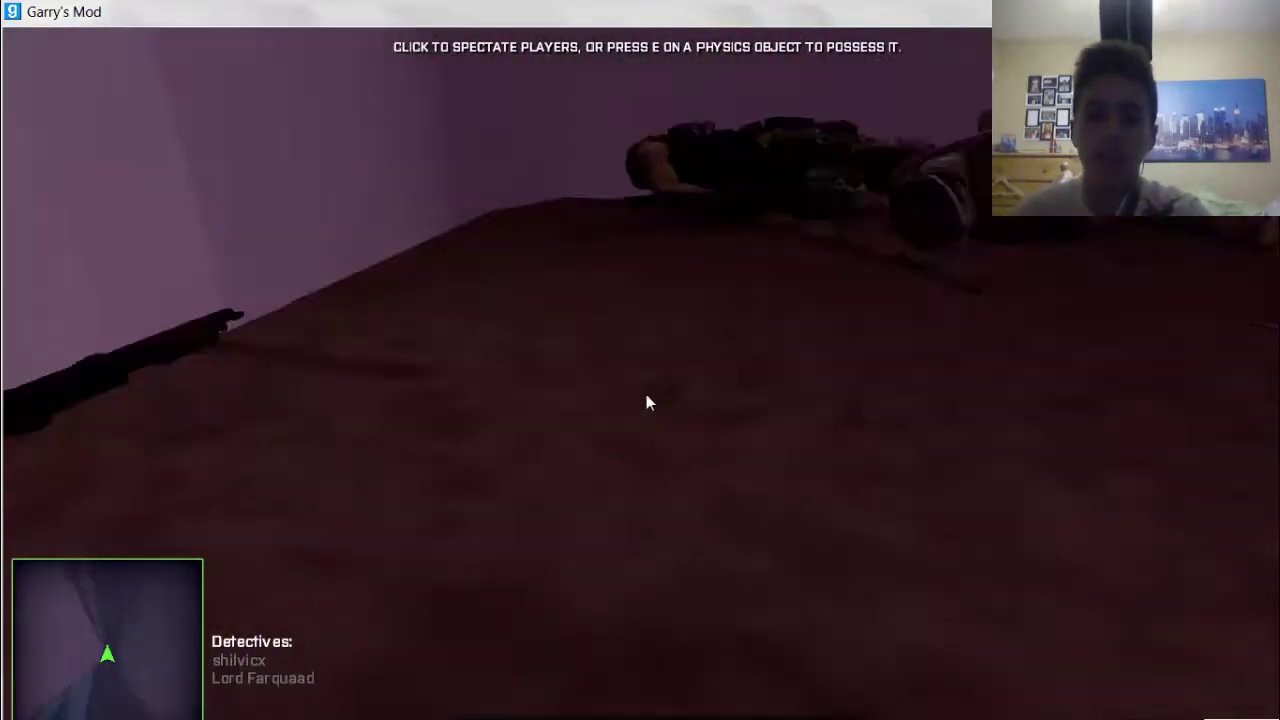
pyautogui.press('w')
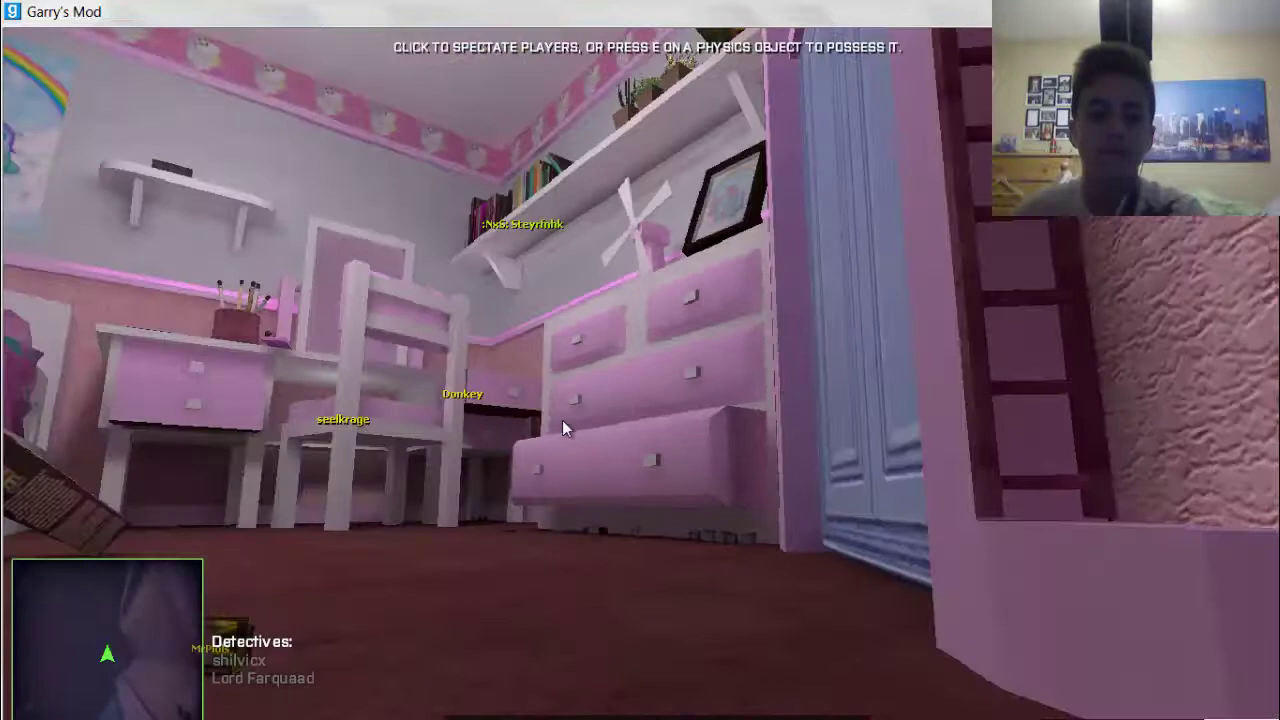
pyautogui.press('w')
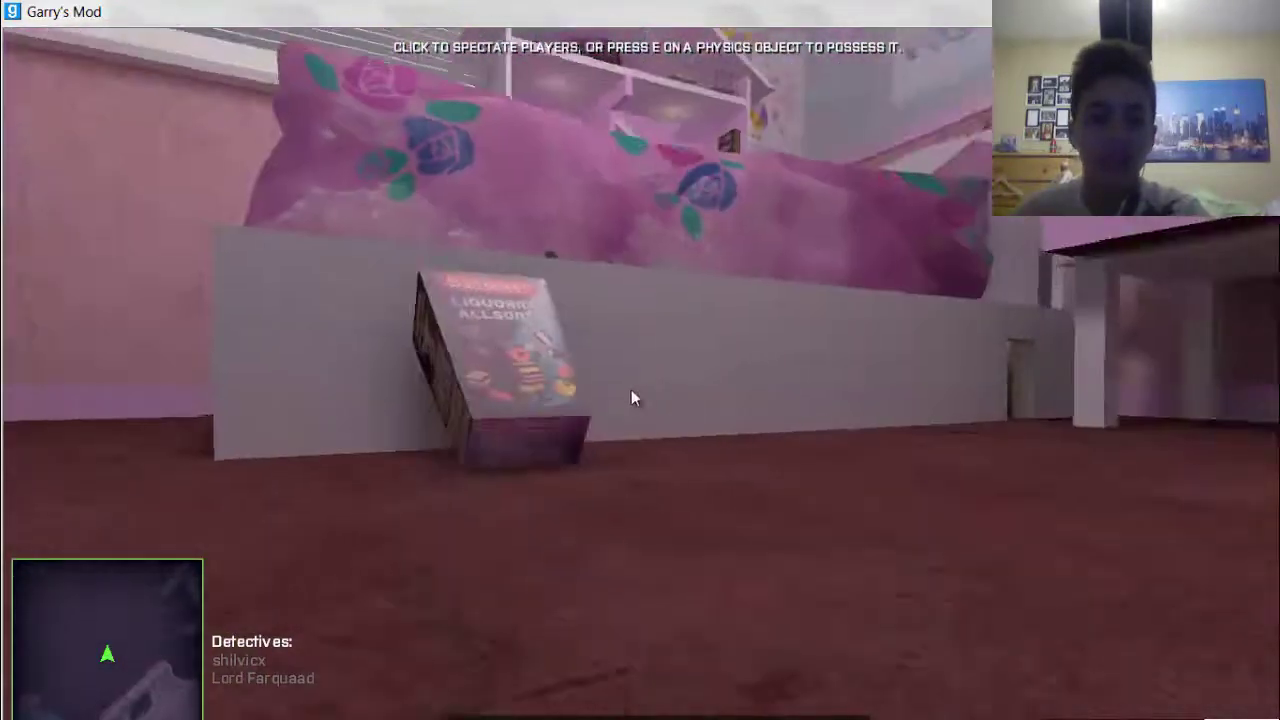
pyautogui.press('w')
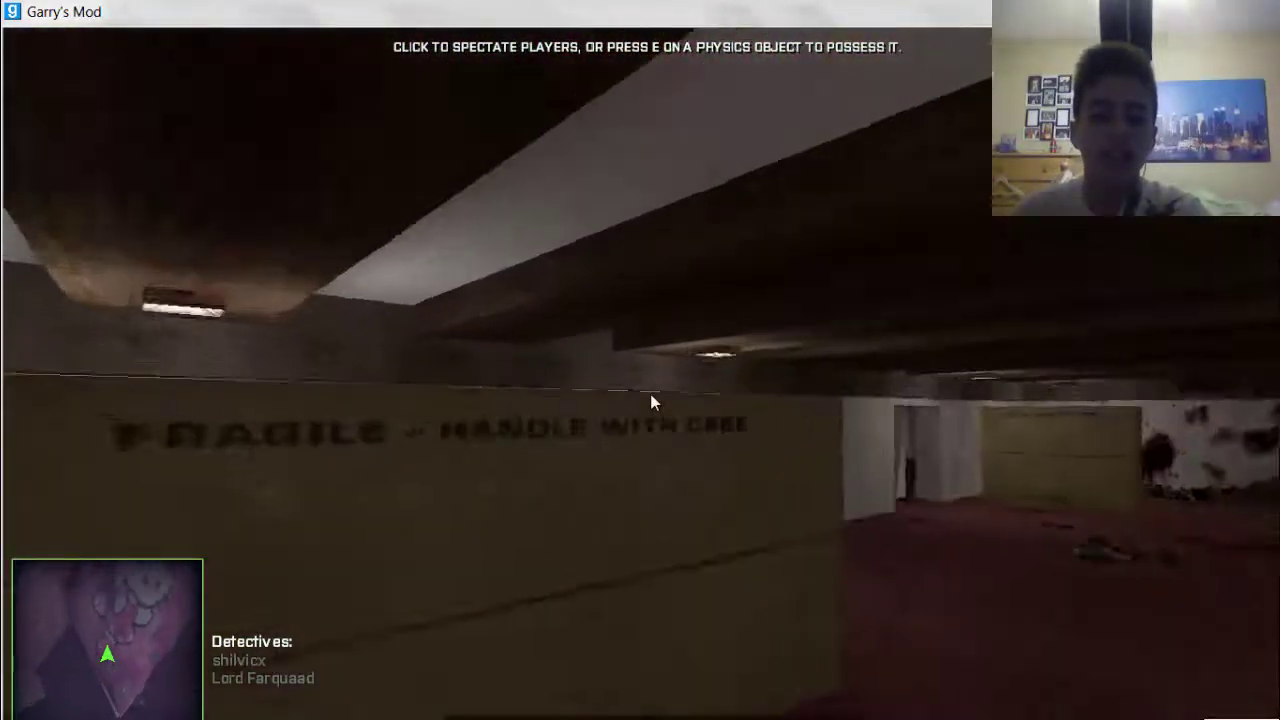
# Fly down the hallway into the pink bedroom toward the framed picture on the dresser
pyautogui.press('w')
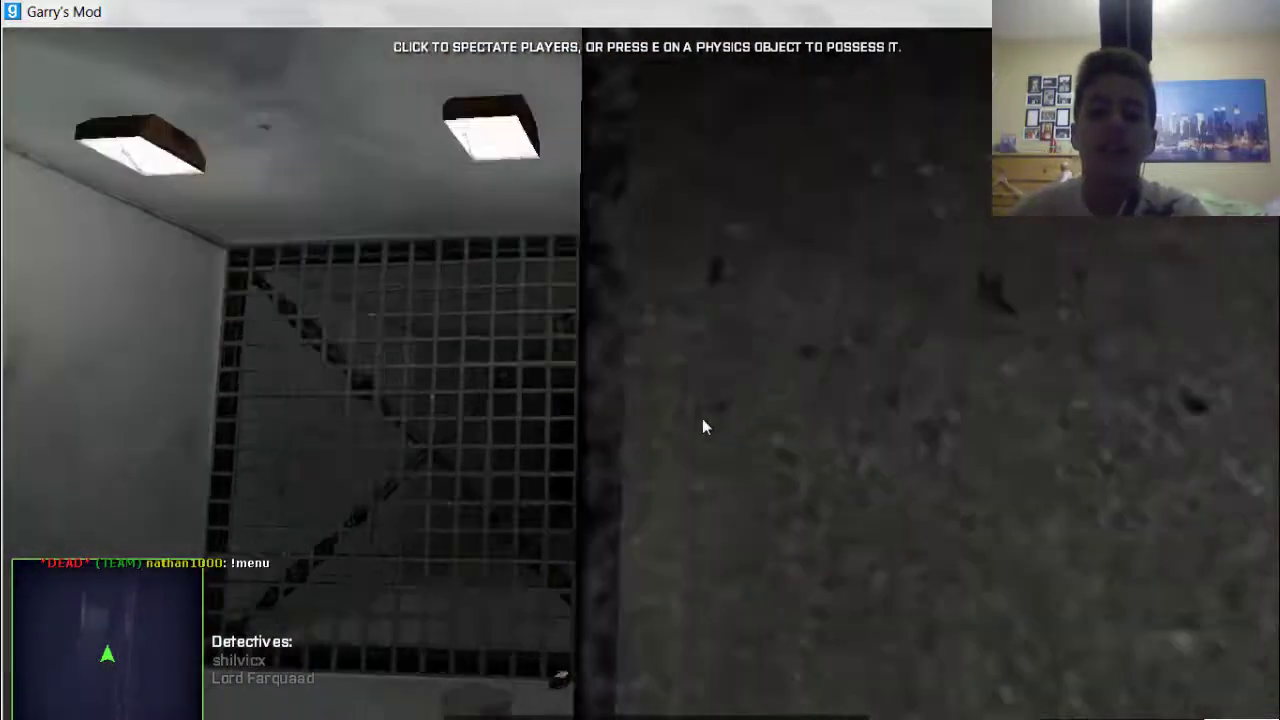
pyautogui.press('w')
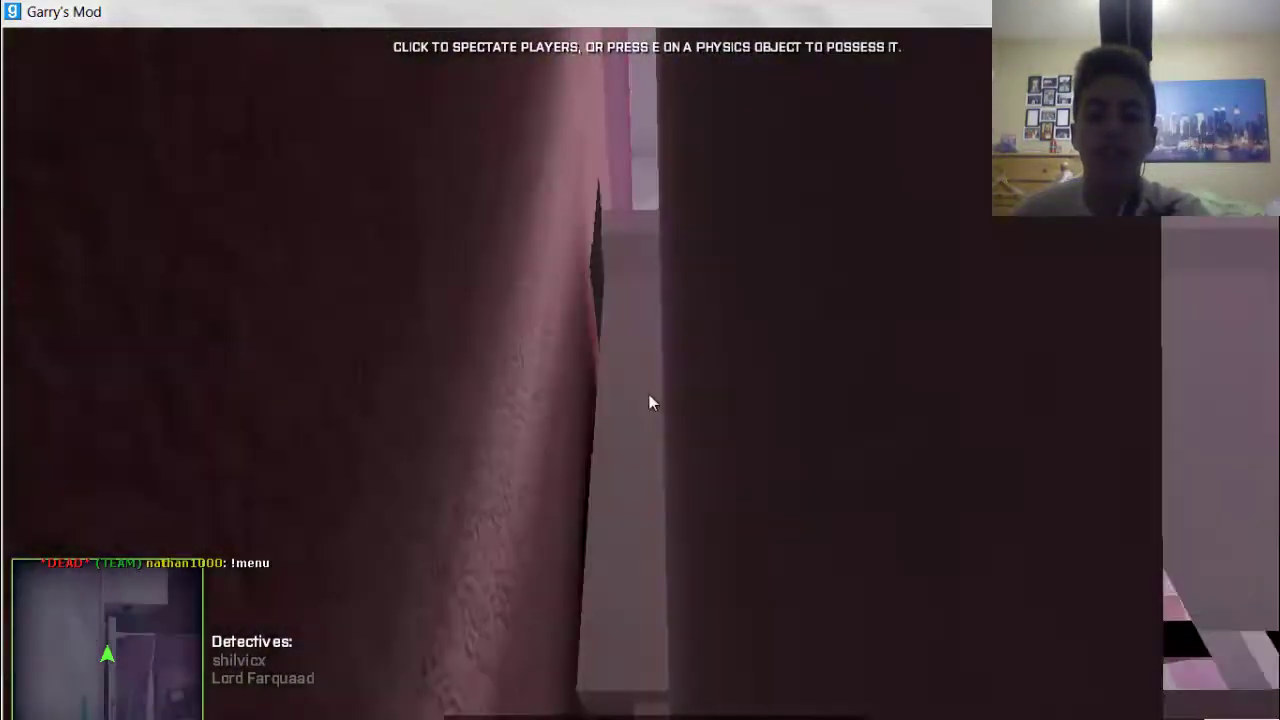
pyautogui.press('w')
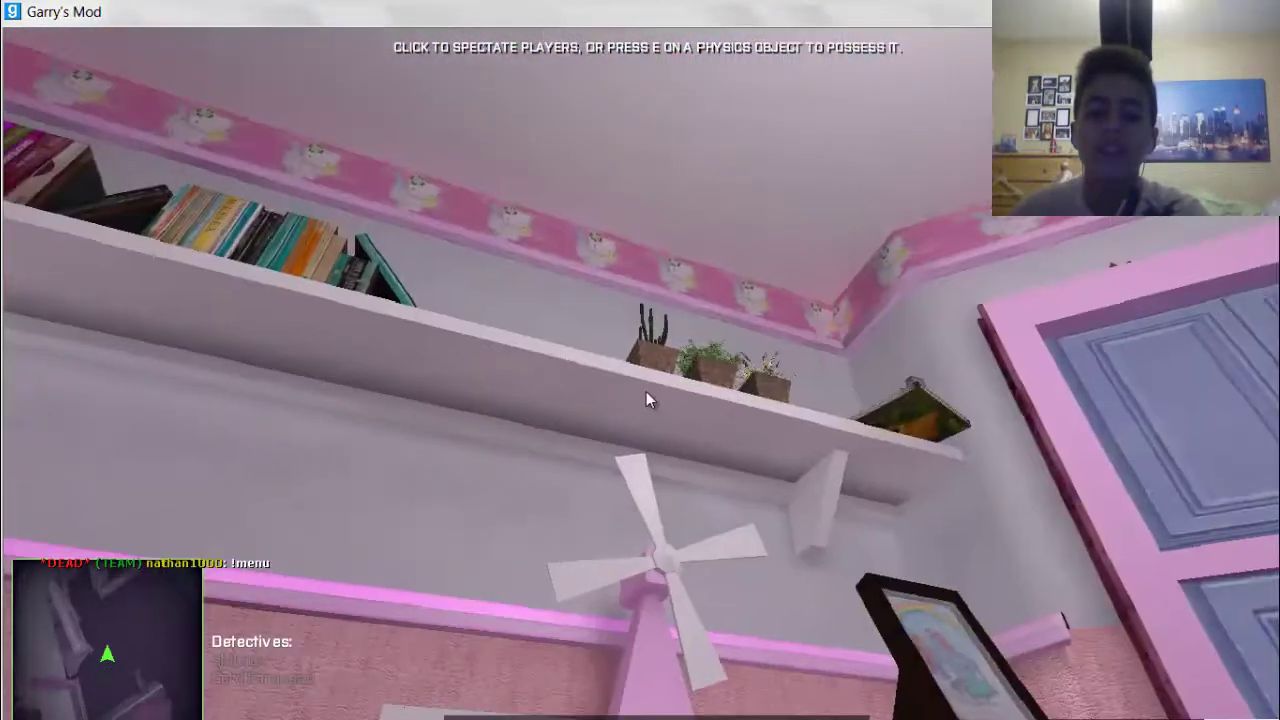
pyautogui.press('w')
pyautogui.press('w')
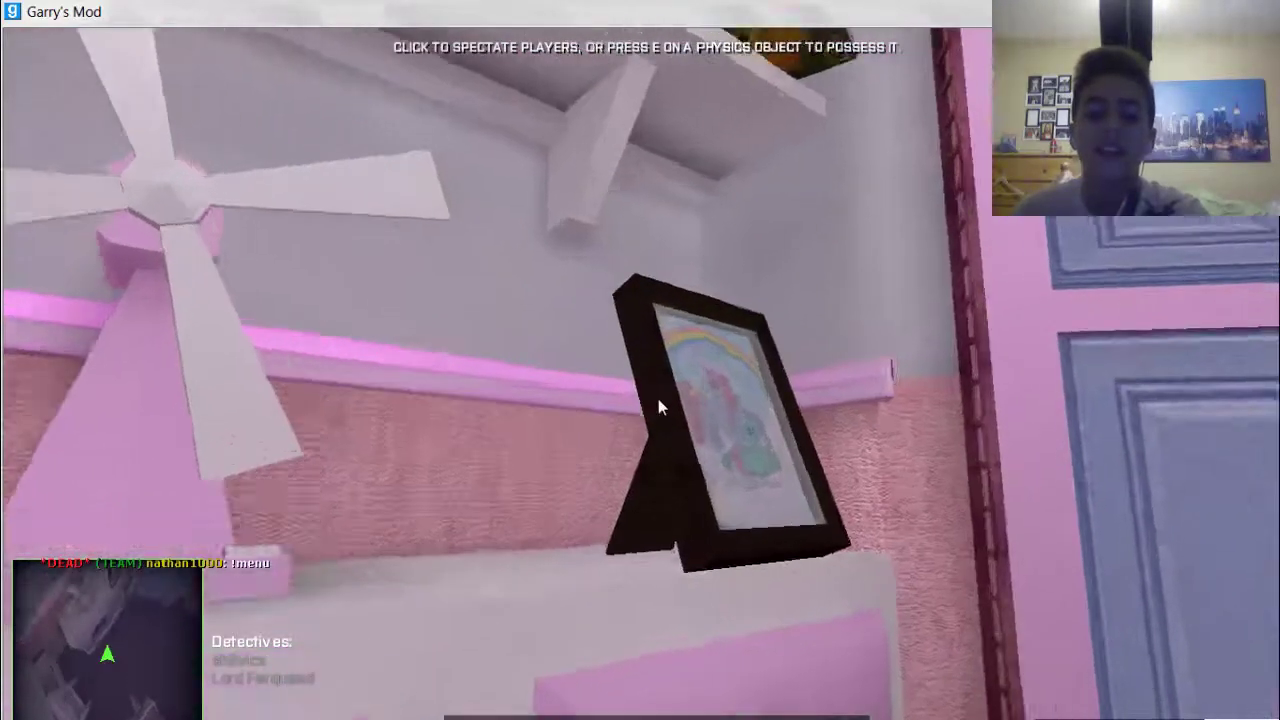
# Possess the pony picture frame and start tumbling it over
pyautogui.press('e')
pyautogui.press('w')
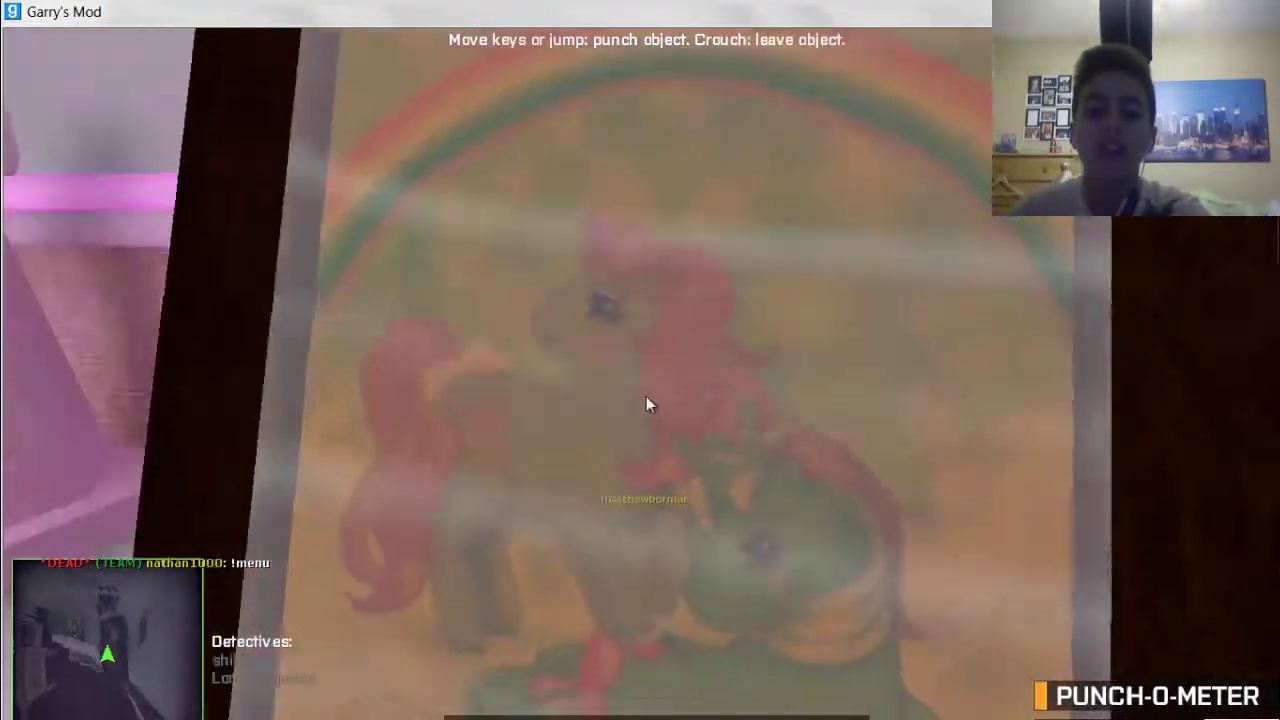
pyautogui.press('w')
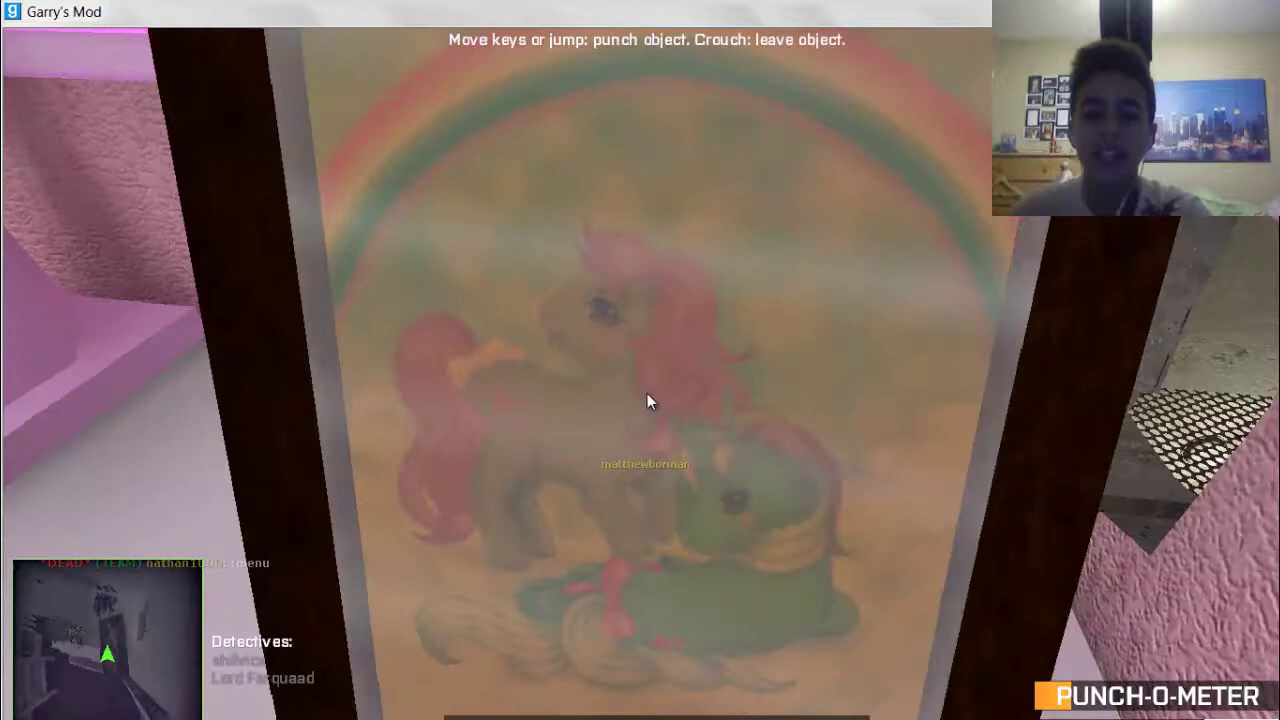
pyautogui.press('w')
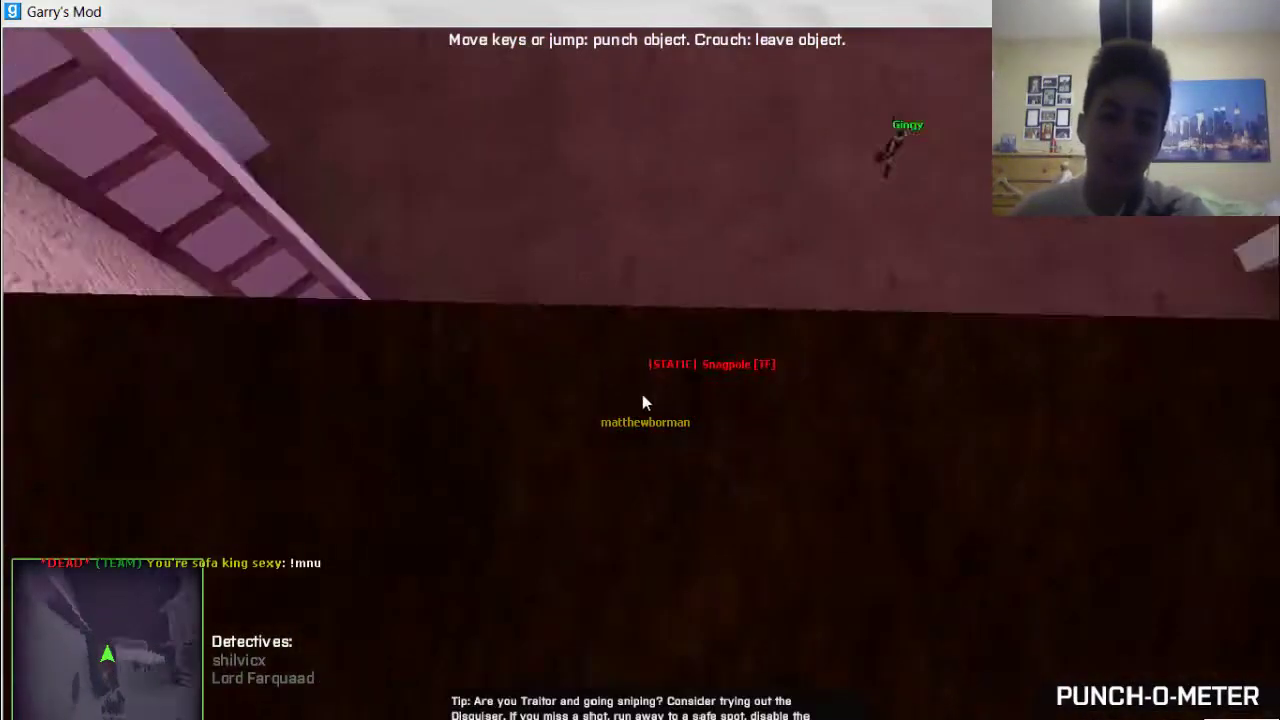
pyautogui.press('w')
pyautogui.press('w')
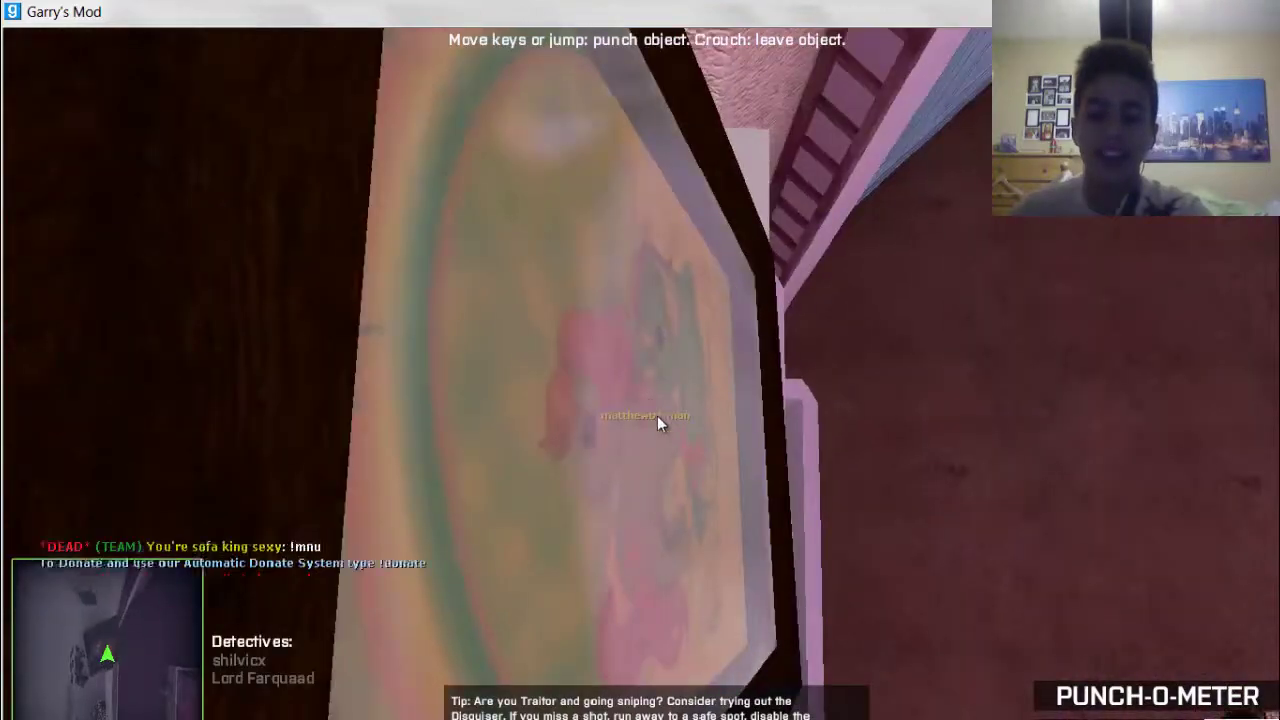
pyautogui.press('w')
pyautogui.press('w')
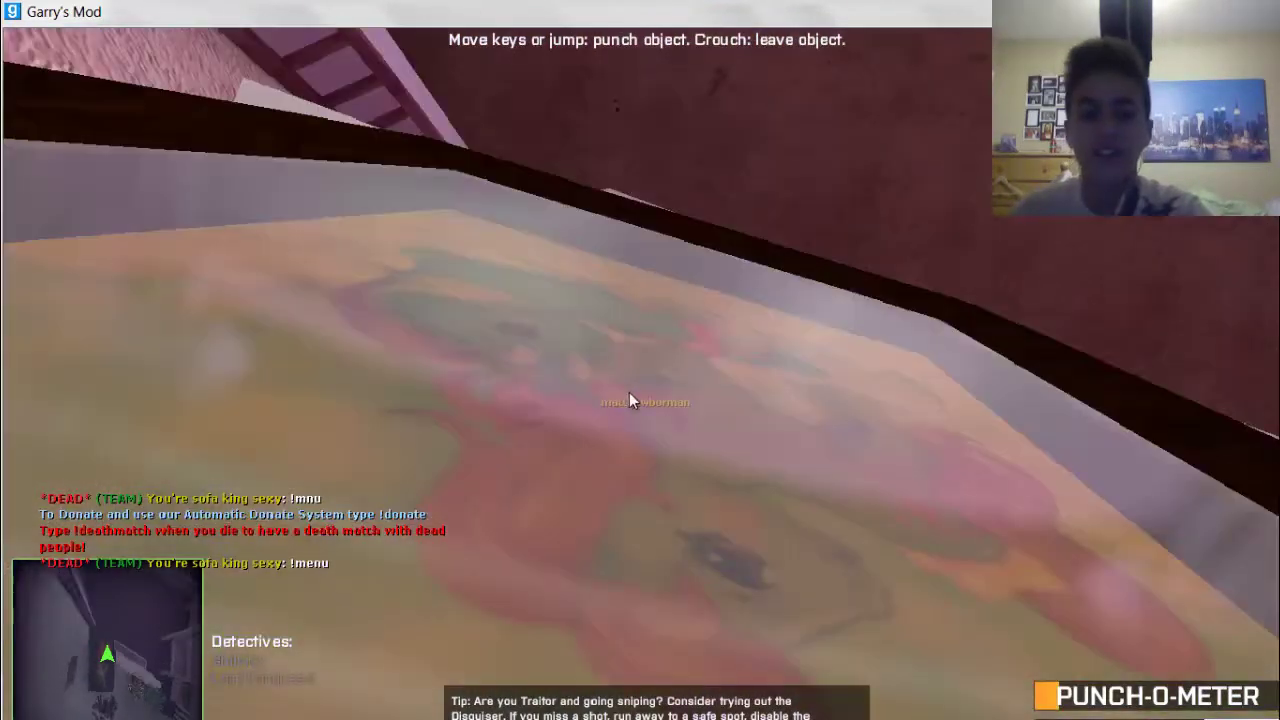
# Knock the possessed frame across the room and onto the carpet
pyautogui.press('w')
pyautogui.press('w')
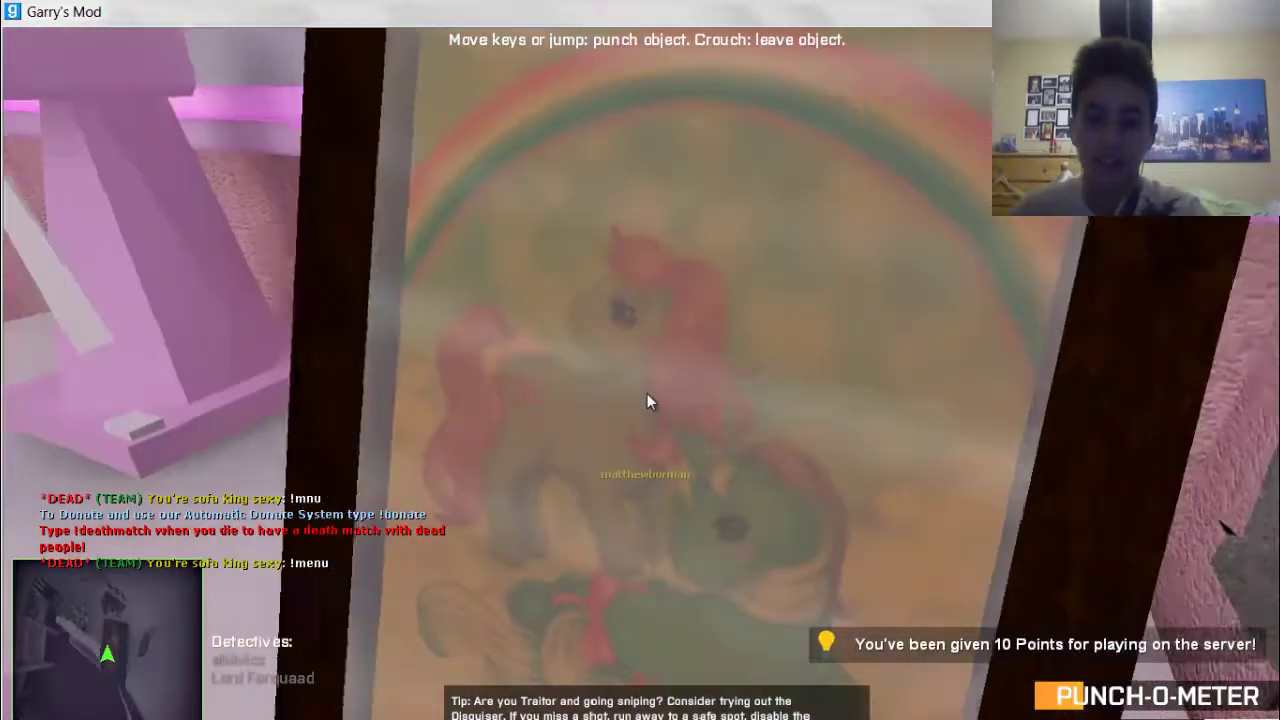
pyautogui.press('w')
pyautogui.press('w')
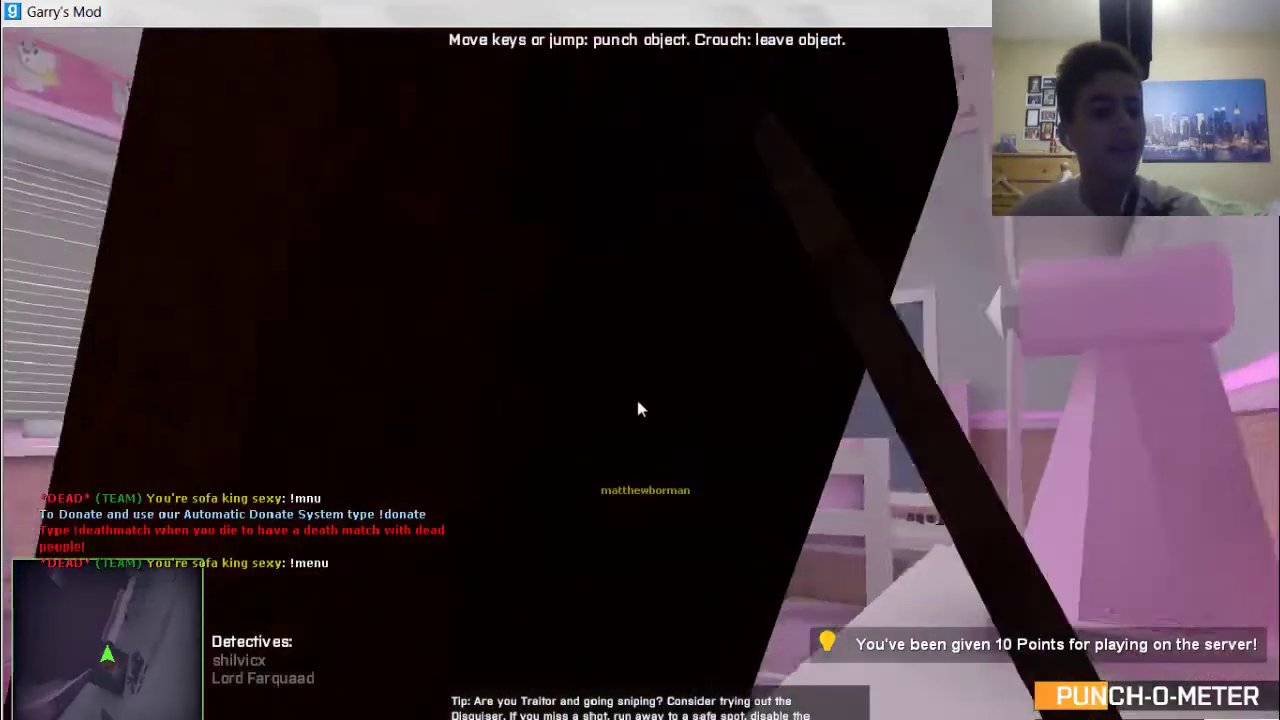
pyautogui.press('w')
pyautogui.press('w')
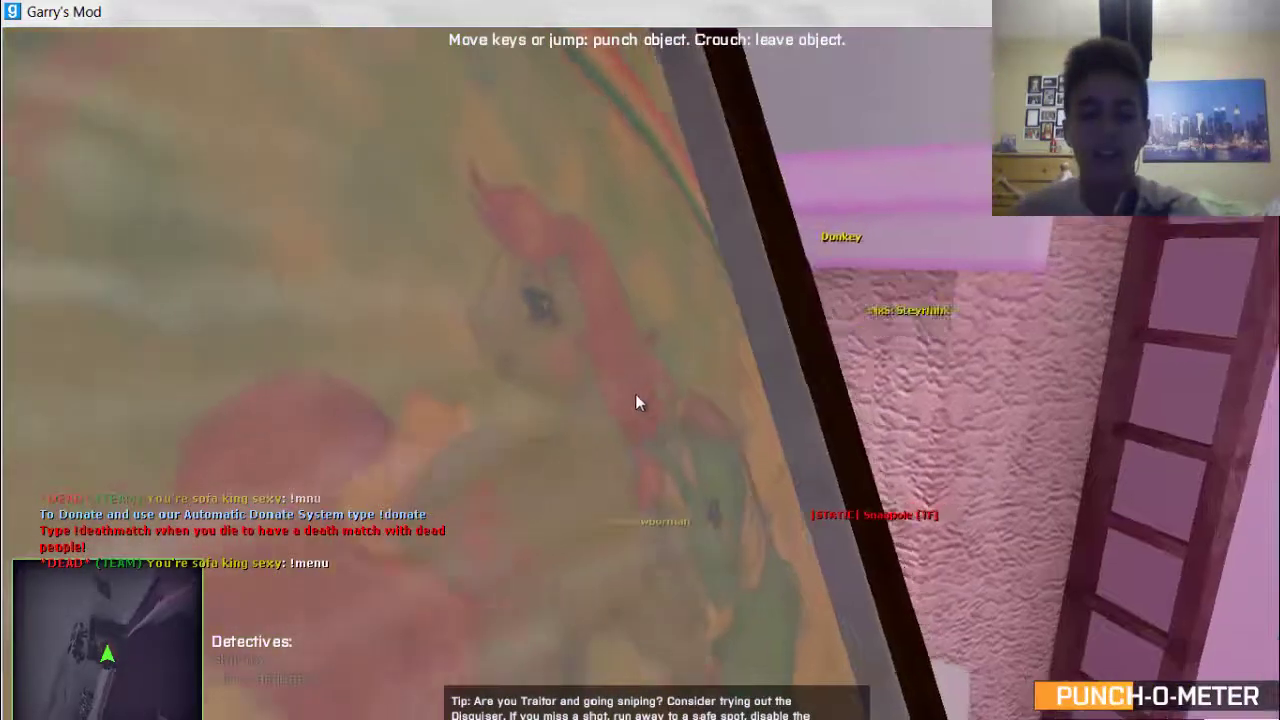
pyautogui.press('w')
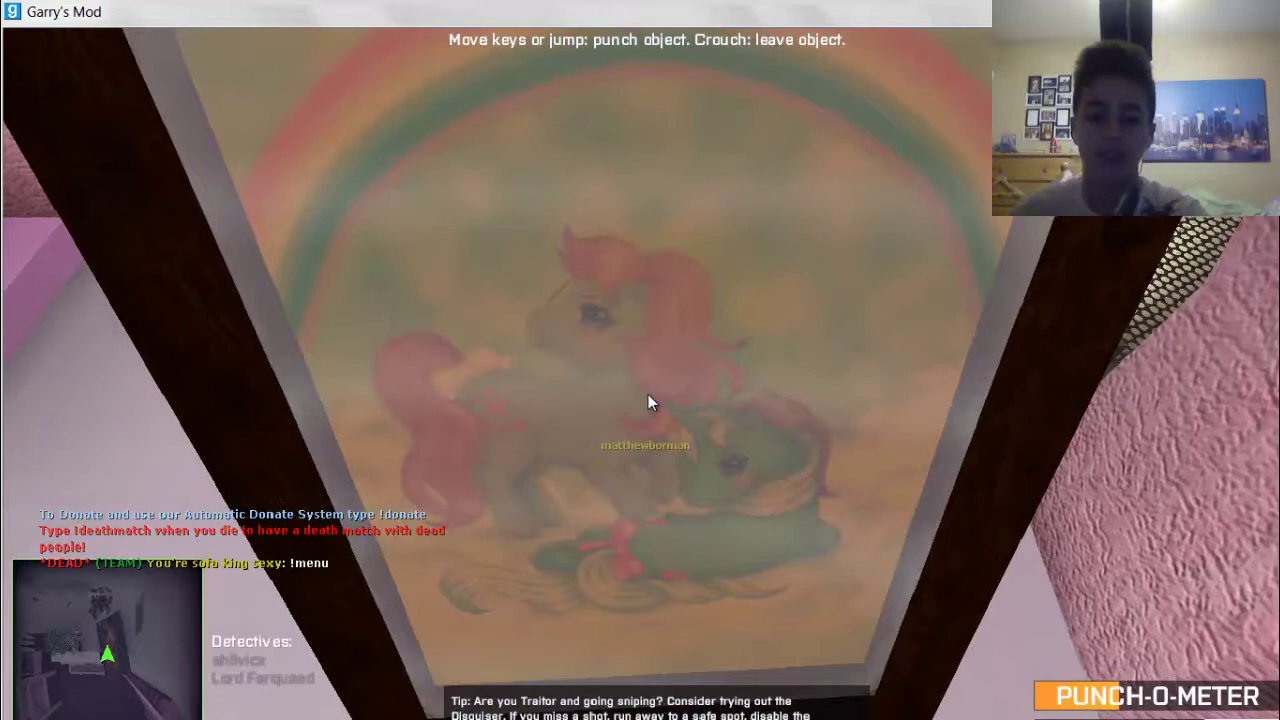
pyautogui.press('w')
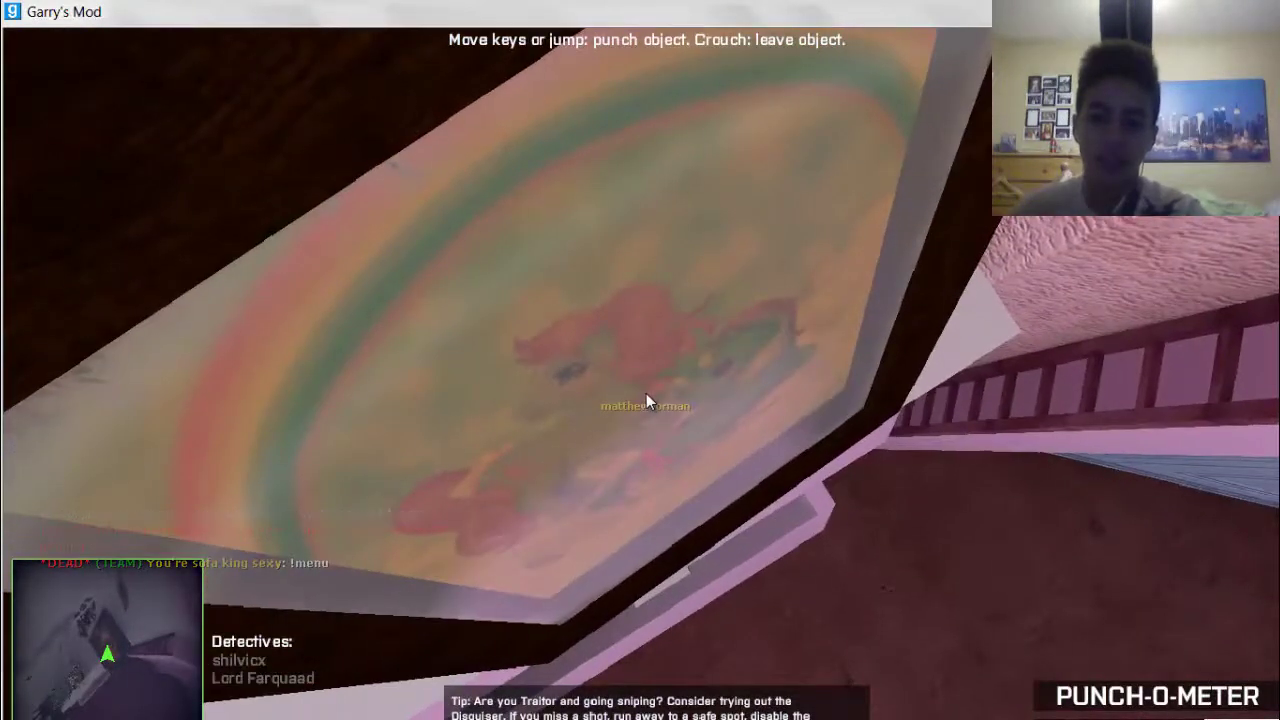
pyautogui.press('w')
pyautogui.press('w')
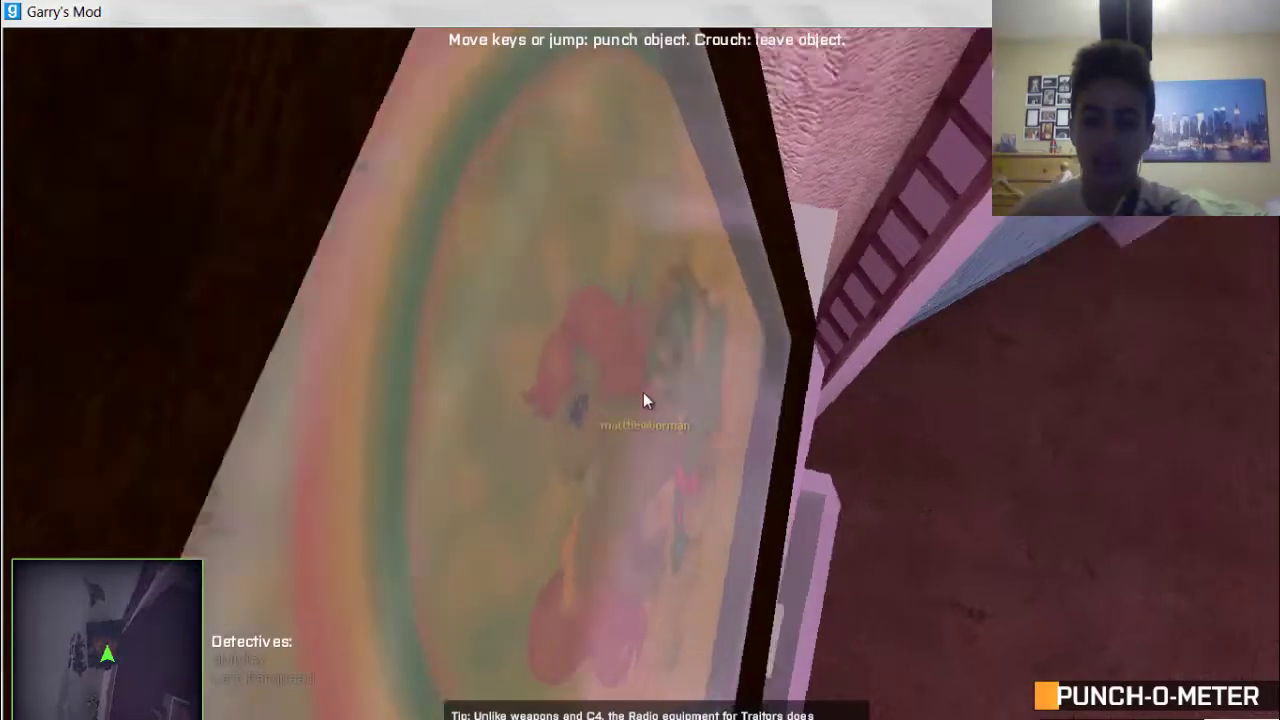
pyautogui.press('w')
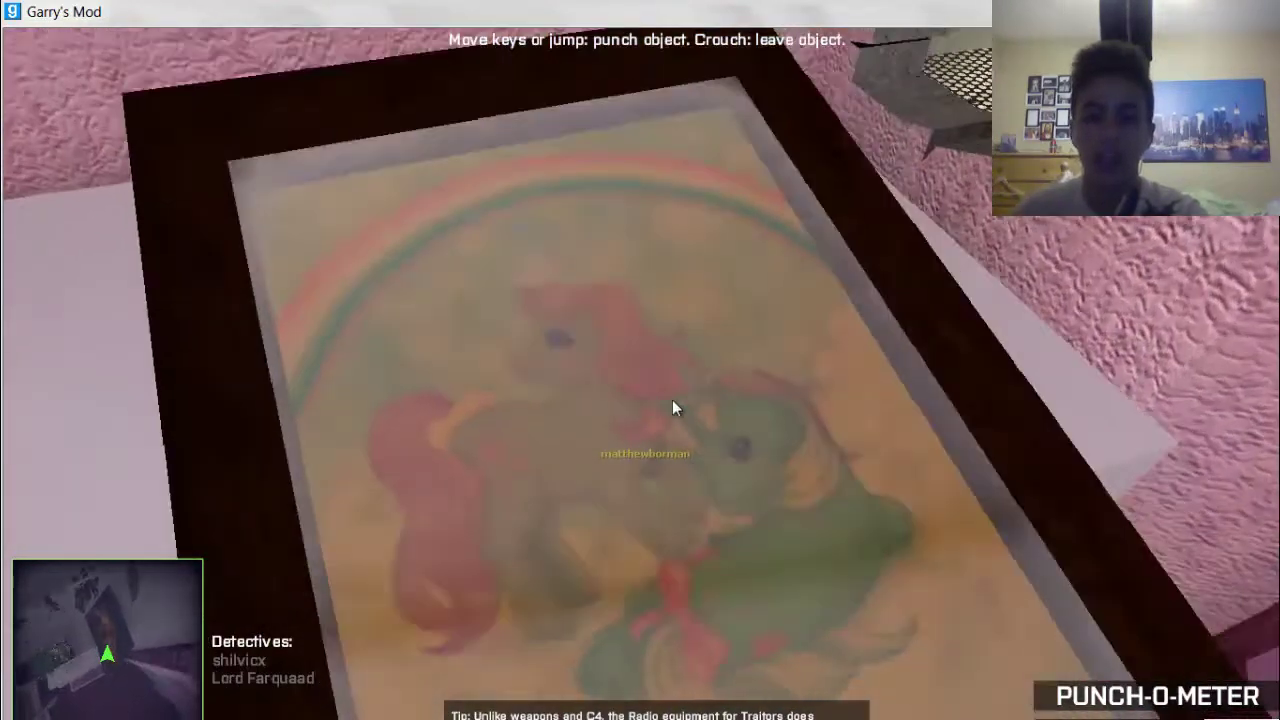
# Flip the frame toward the desk box, then release it to spectate freely
pyautogui.press('w')
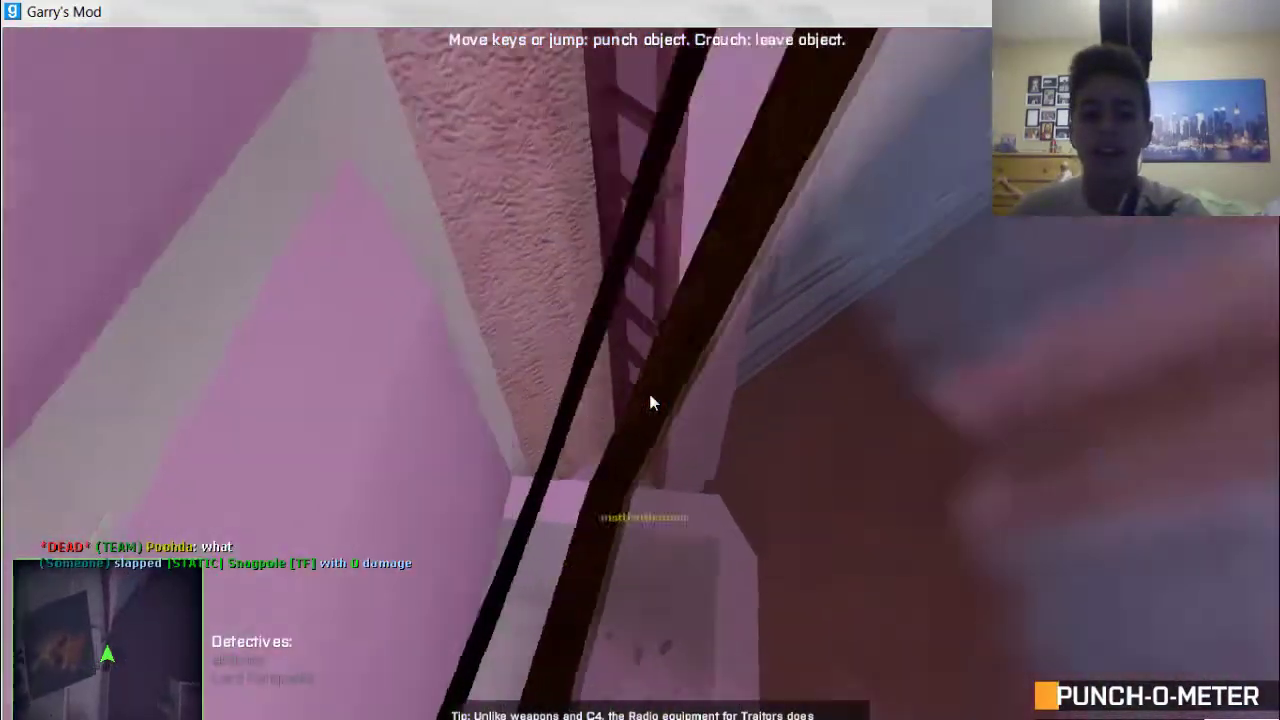
pyautogui.press('w')
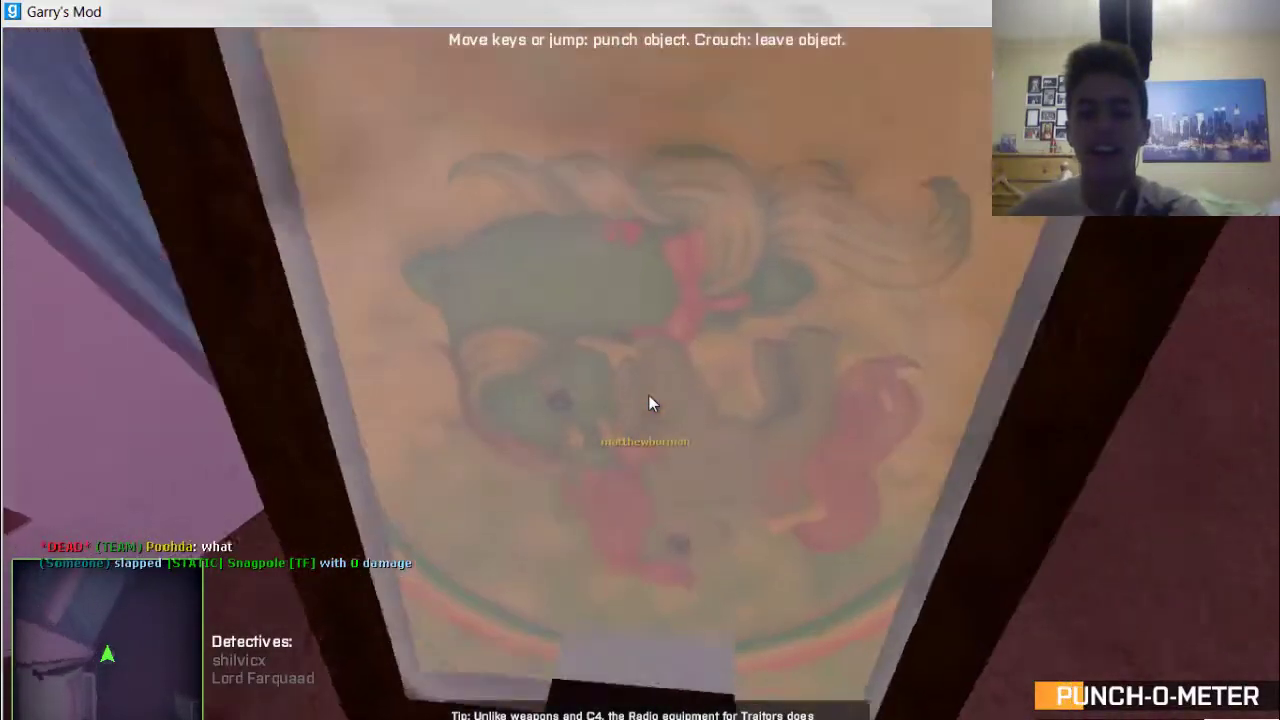
pyautogui.press('w')
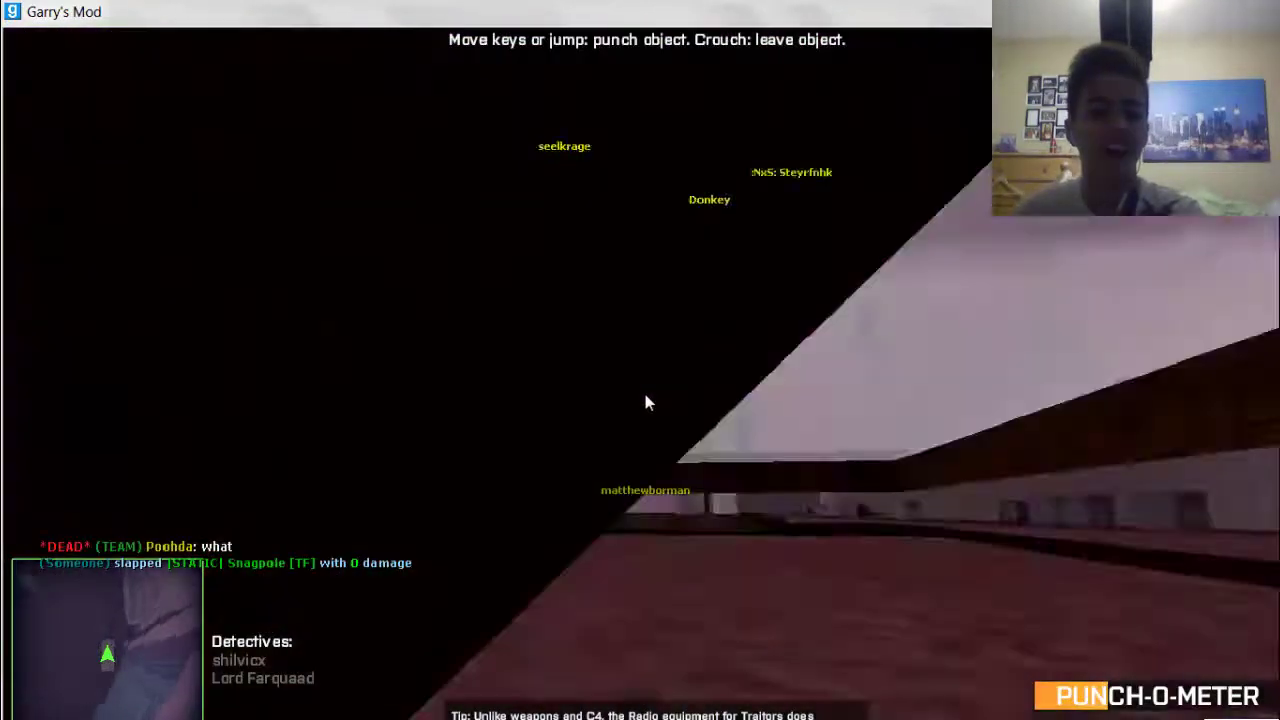
pyautogui.press('w')
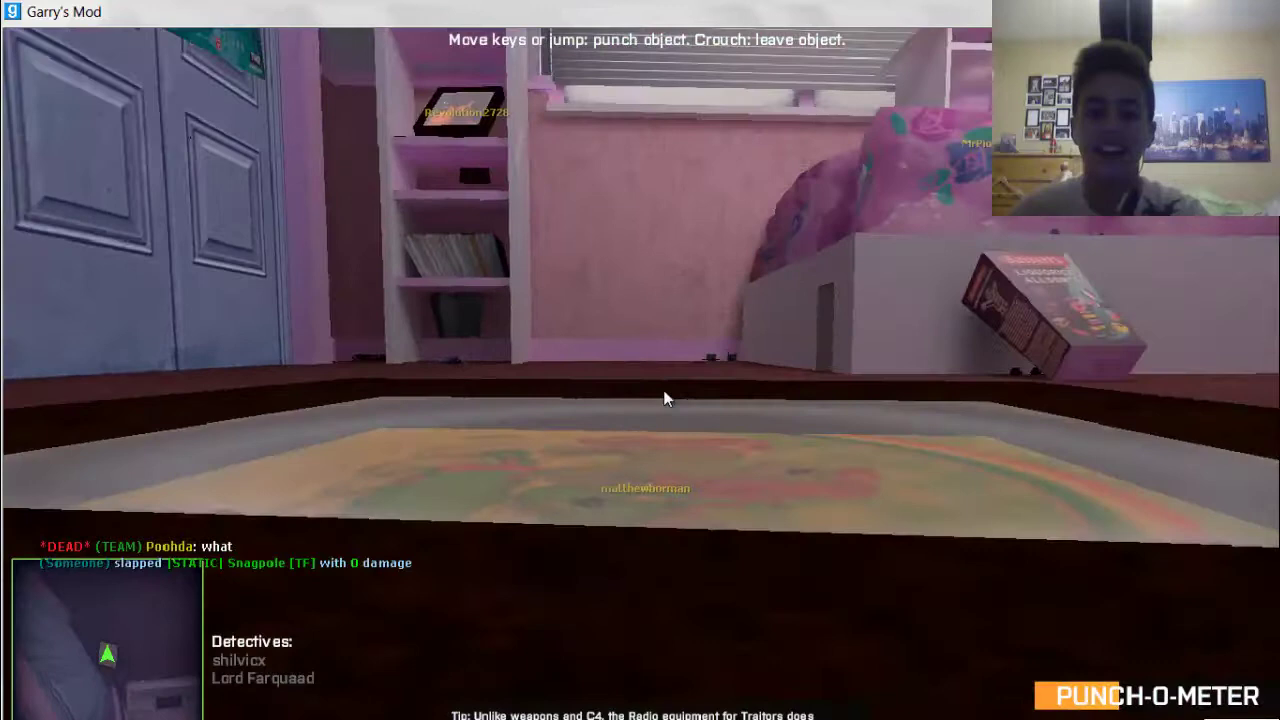
pyautogui.press('w')
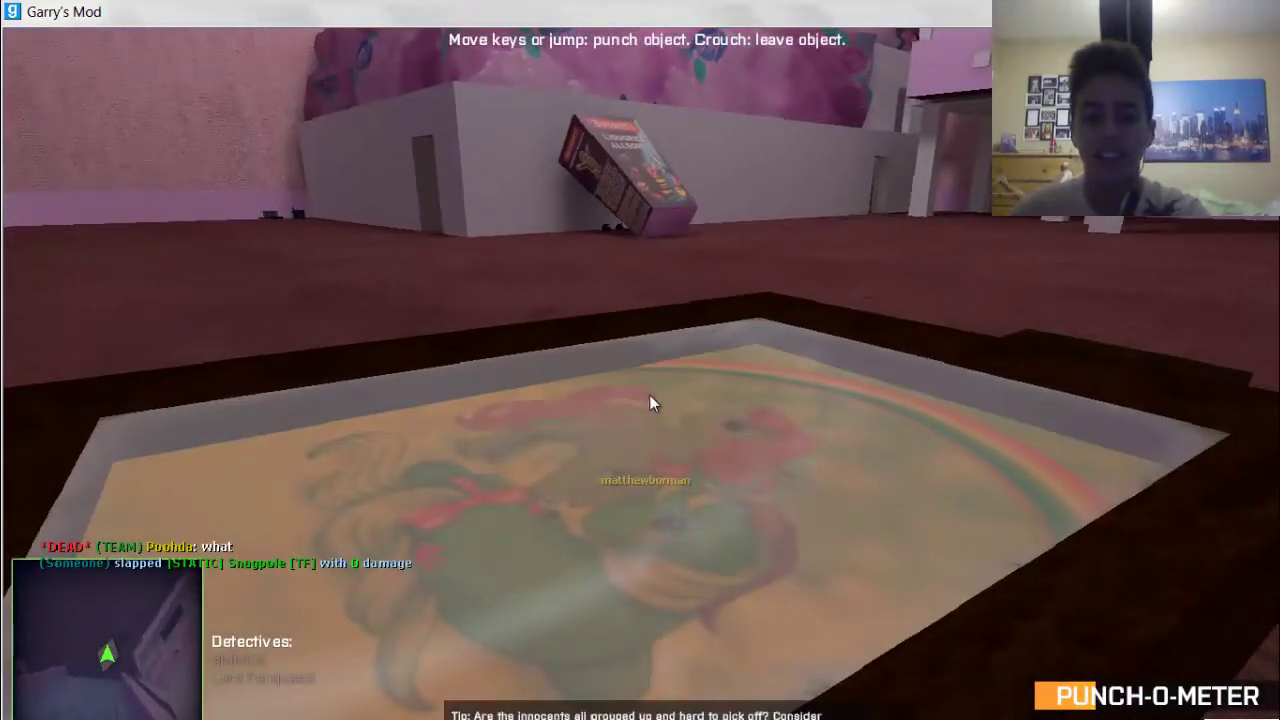
pyautogui.press('w')
pyautogui.press('ctrl')
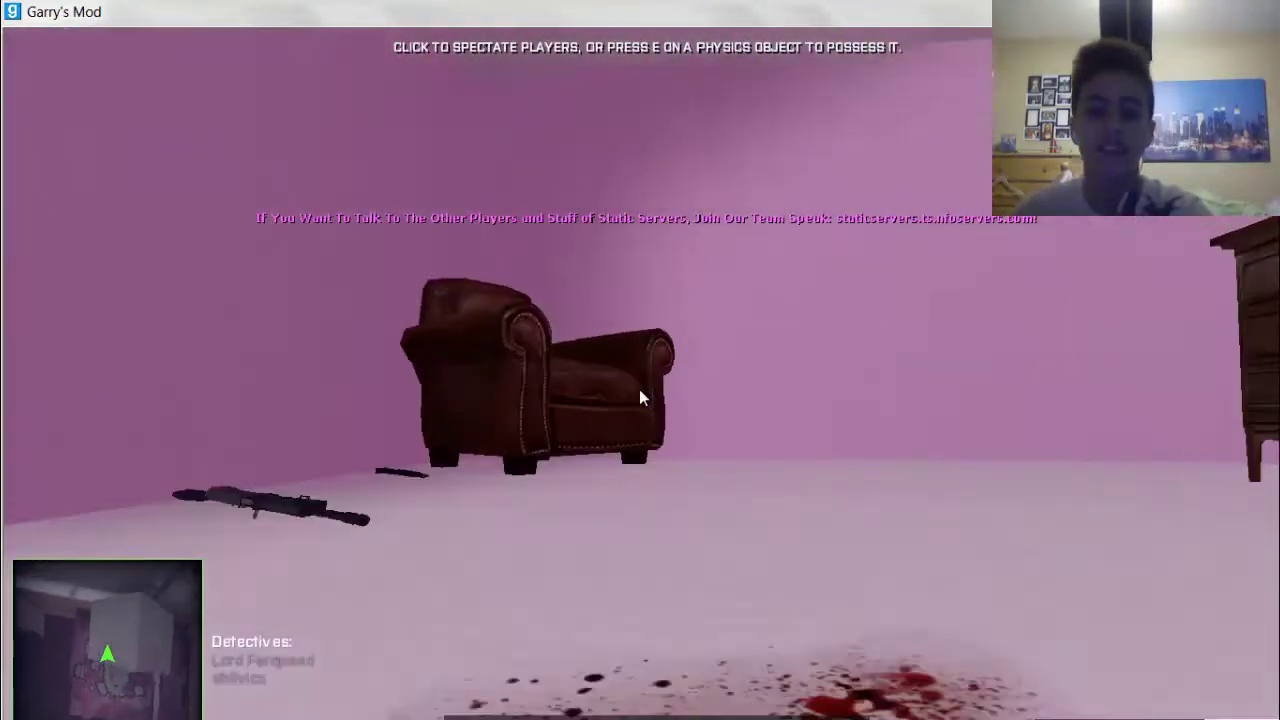
# Cycle through three players' views, then possess a physics prop in the pink room
pyautogui.click(651, 402)
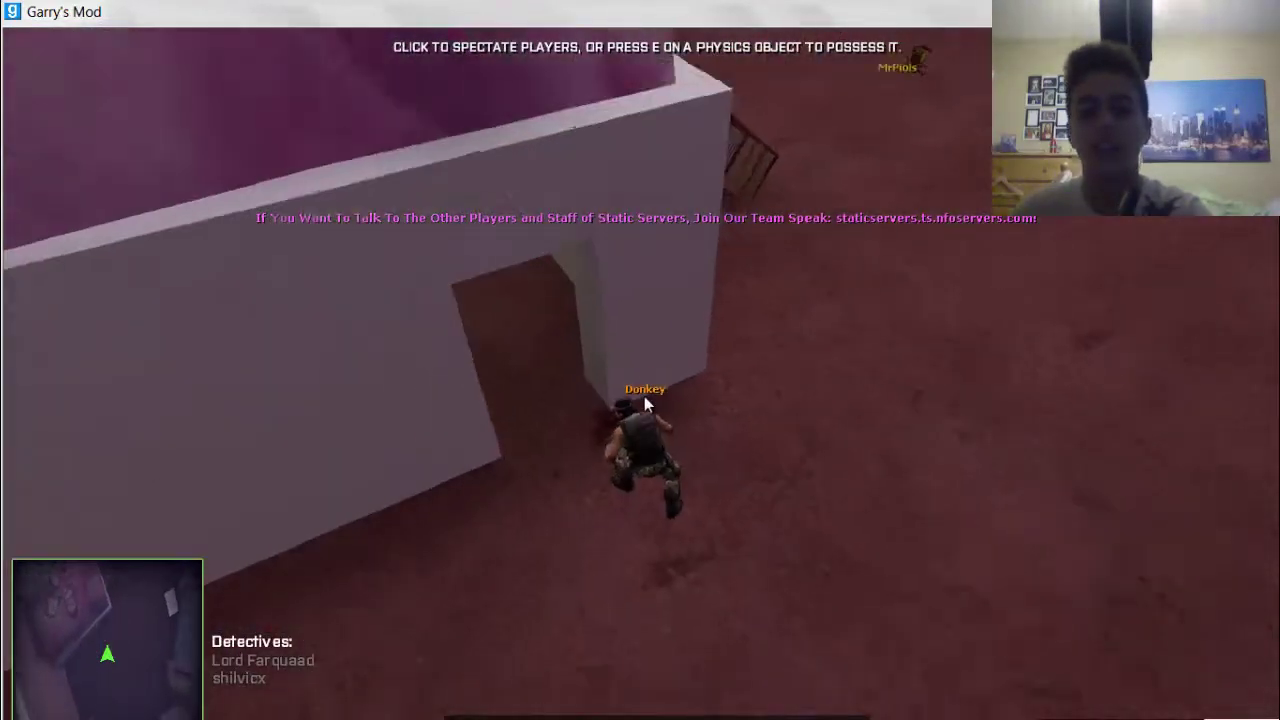
pyautogui.click(645, 402)
pyautogui.click(645, 402)
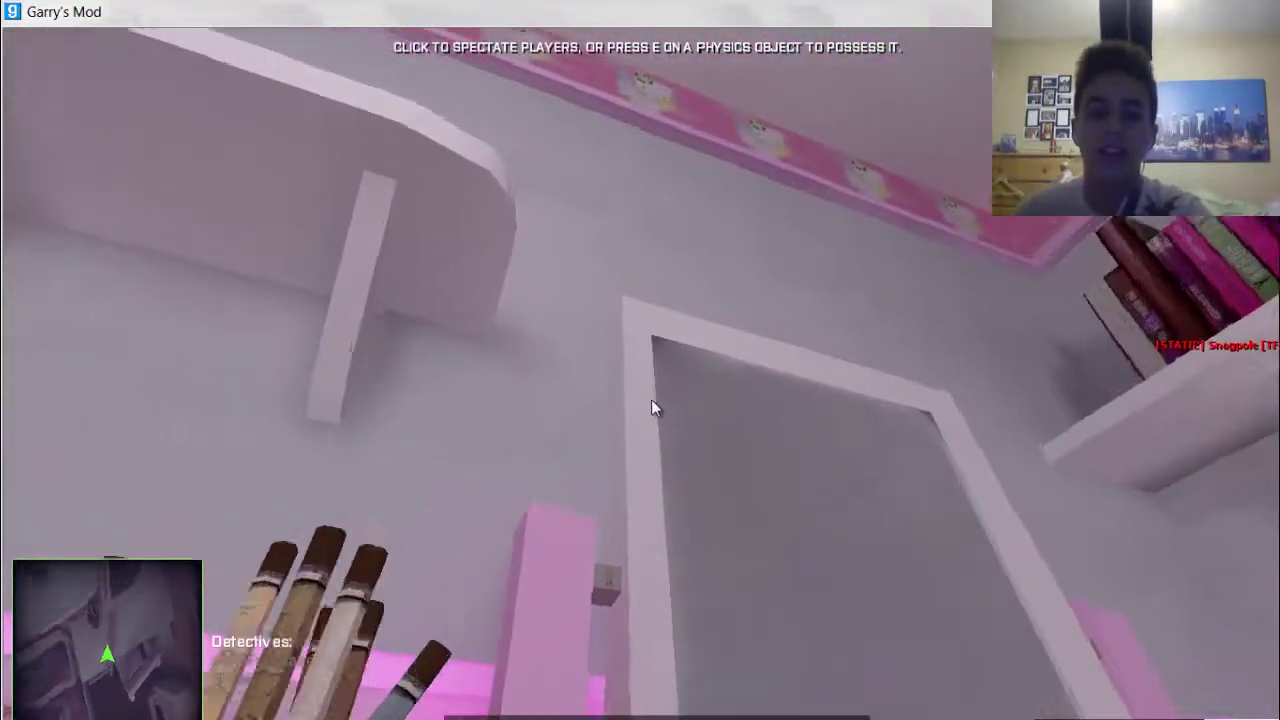
pyautogui.press('e')
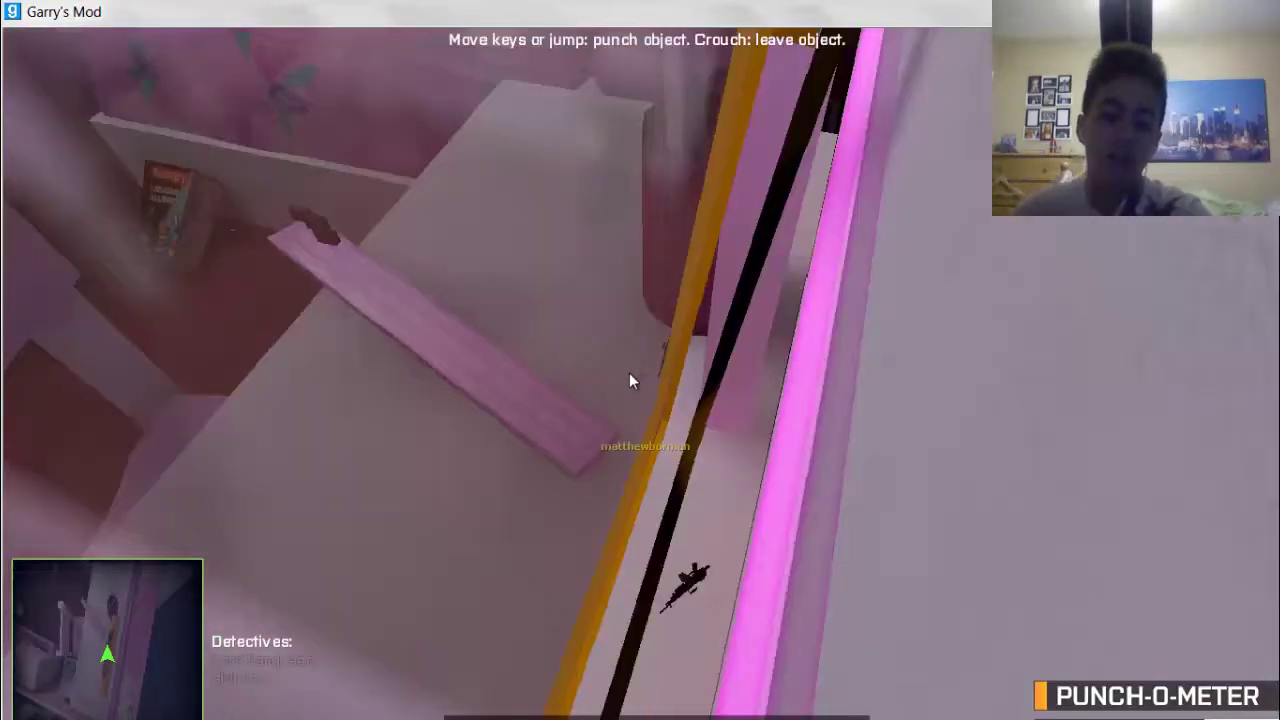
# Release the prop while the round report shows THE TRAITORS WIN
pyautogui.press('ctrl')
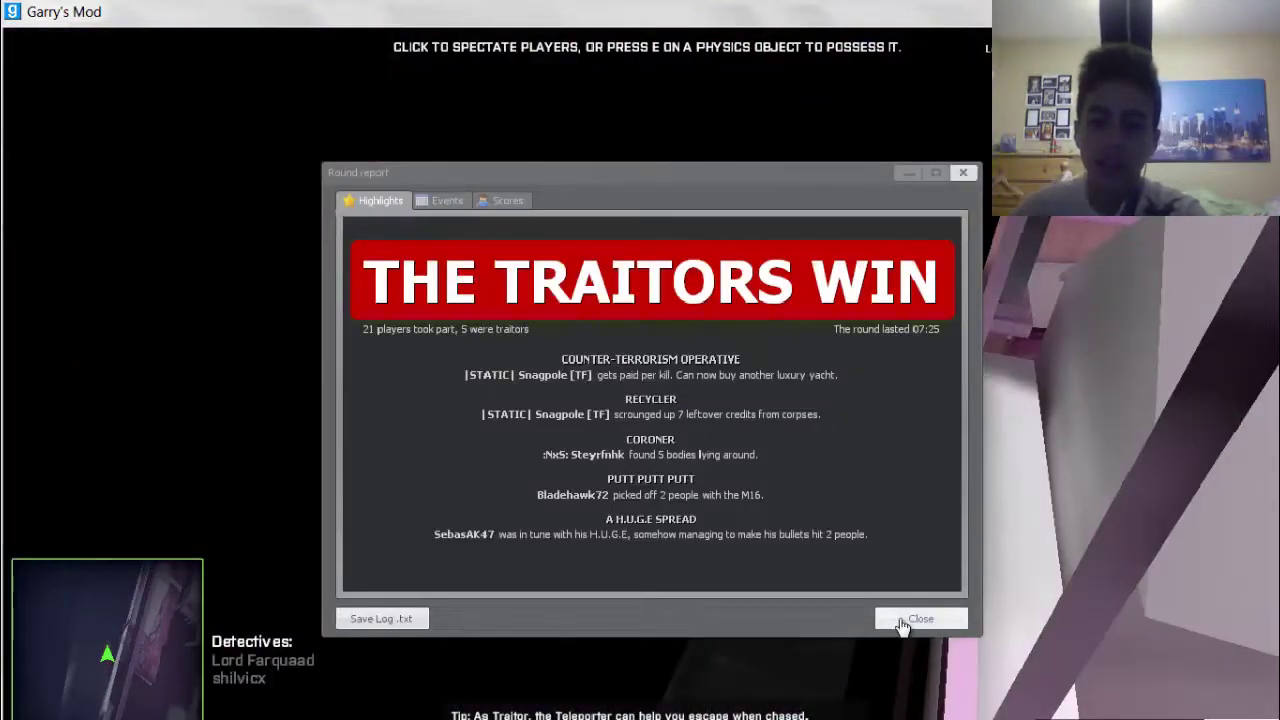
# Close the traitors-win round report to resume roaming as the next round prepares
pyautogui.click(905, 623)
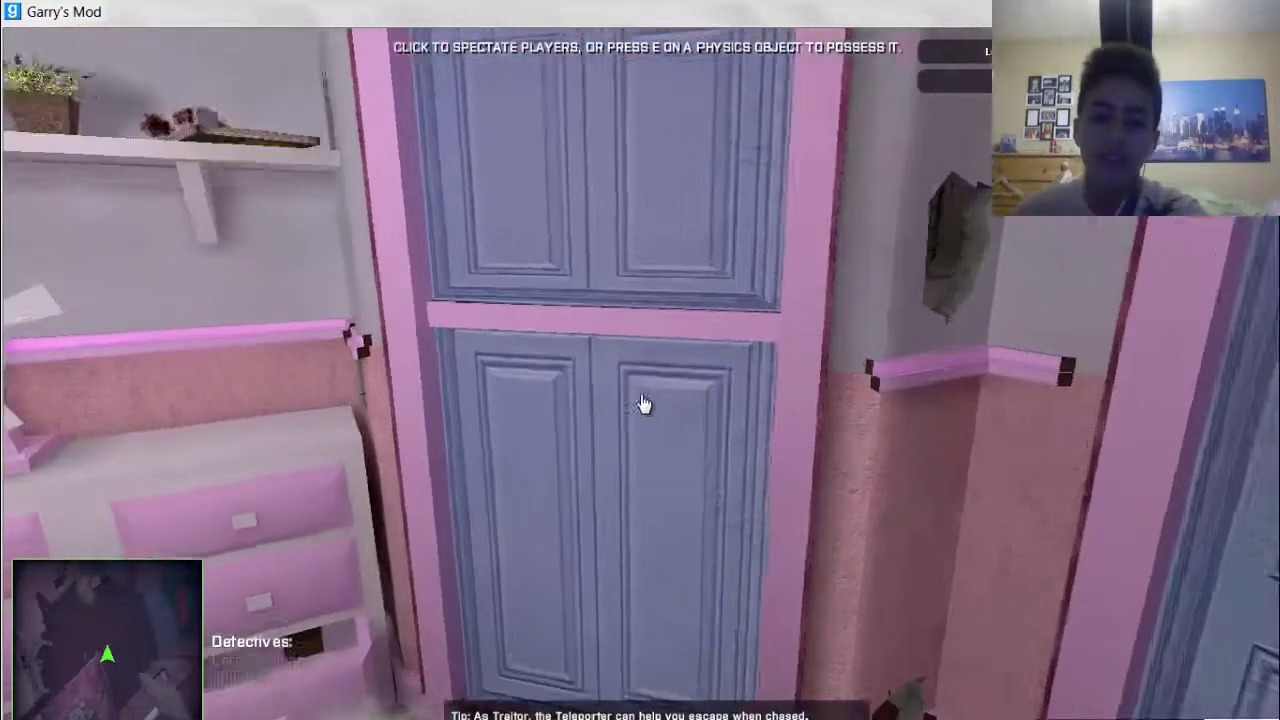